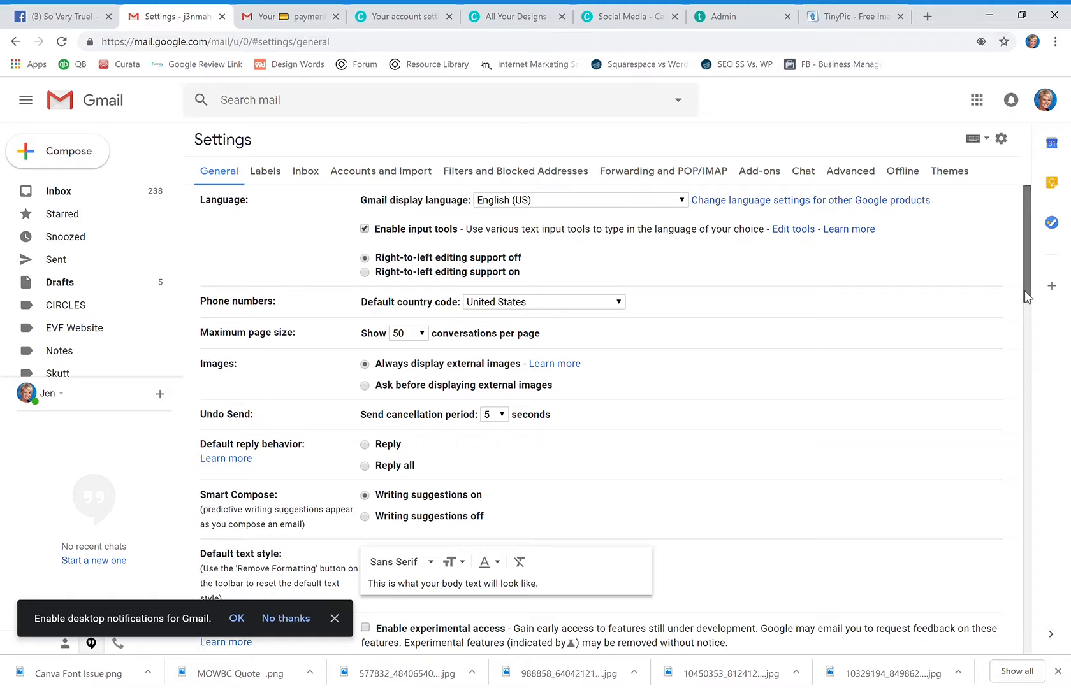
Find the signature editor in the general settings and look through the fonts it offers
{"action": "left_click_drag", "start_coordinate": [1030, 297], "coordinate": [1048, 472]}
{"action": "scroll", "coordinate": [987, 475], "scroll_direction": "down", "scroll_amount": 4}
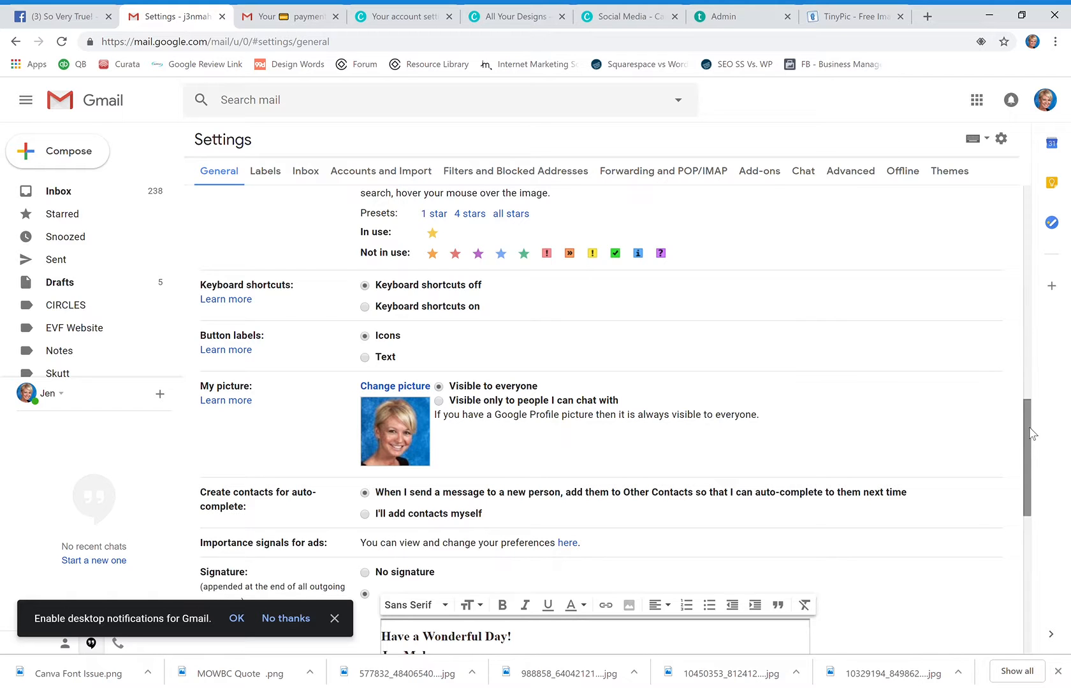
{"action": "left_click_drag", "start_coordinate": [1027, 431], "coordinate": [1033, 485]}
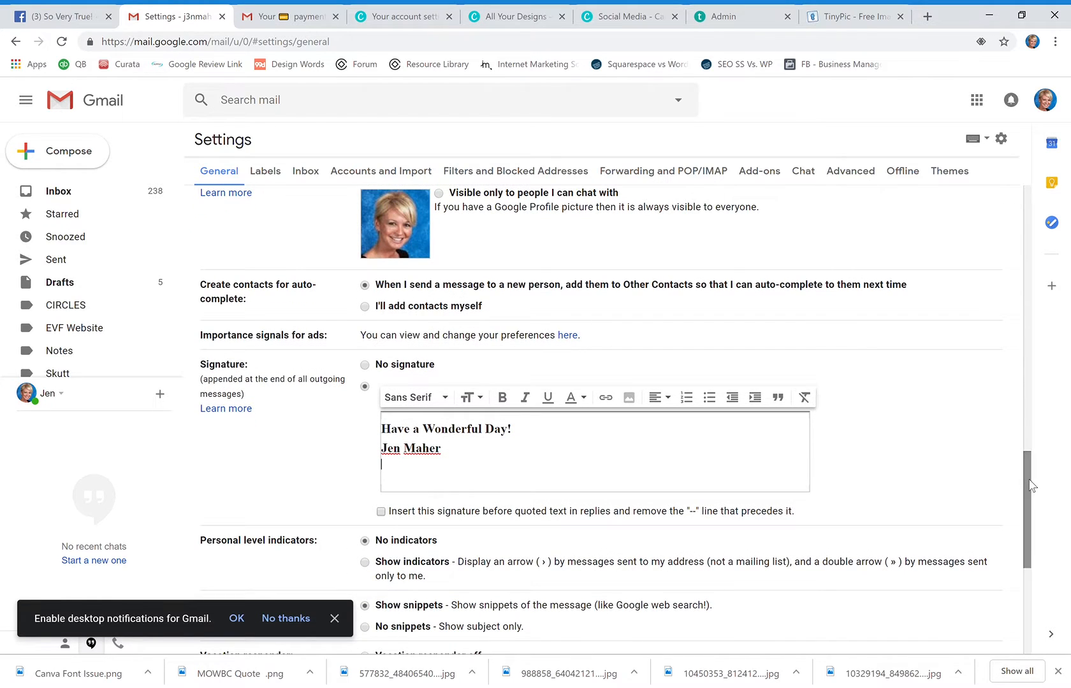
{"action": "left_click", "coordinate": [472, 458]}
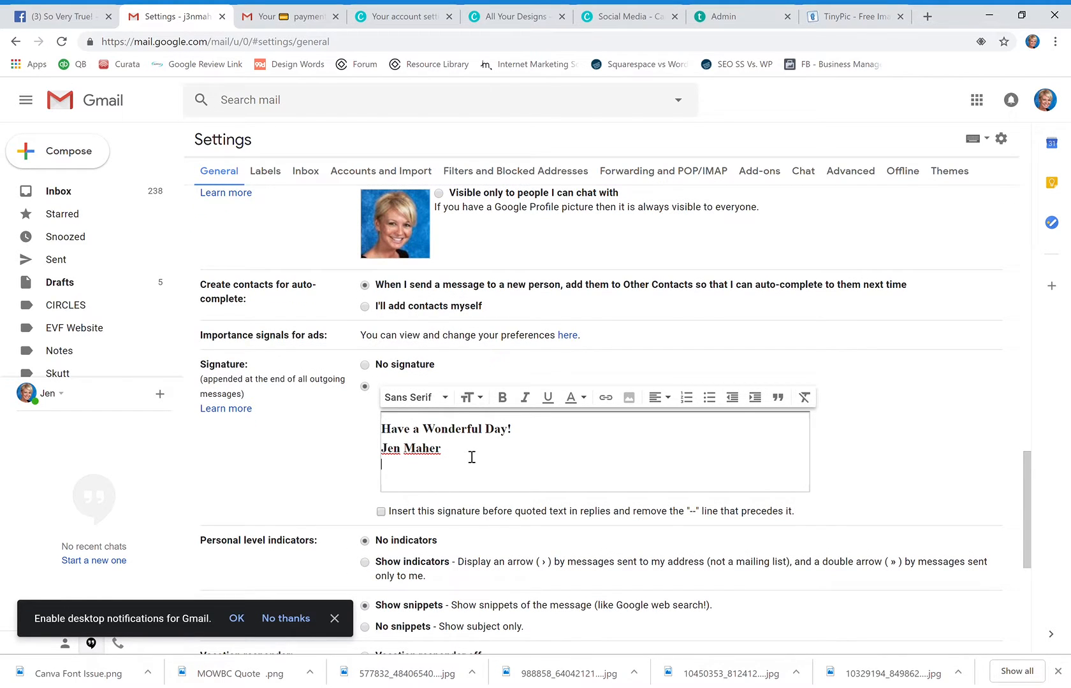
{"action": "left_click", "coordinate": [450, 400]}
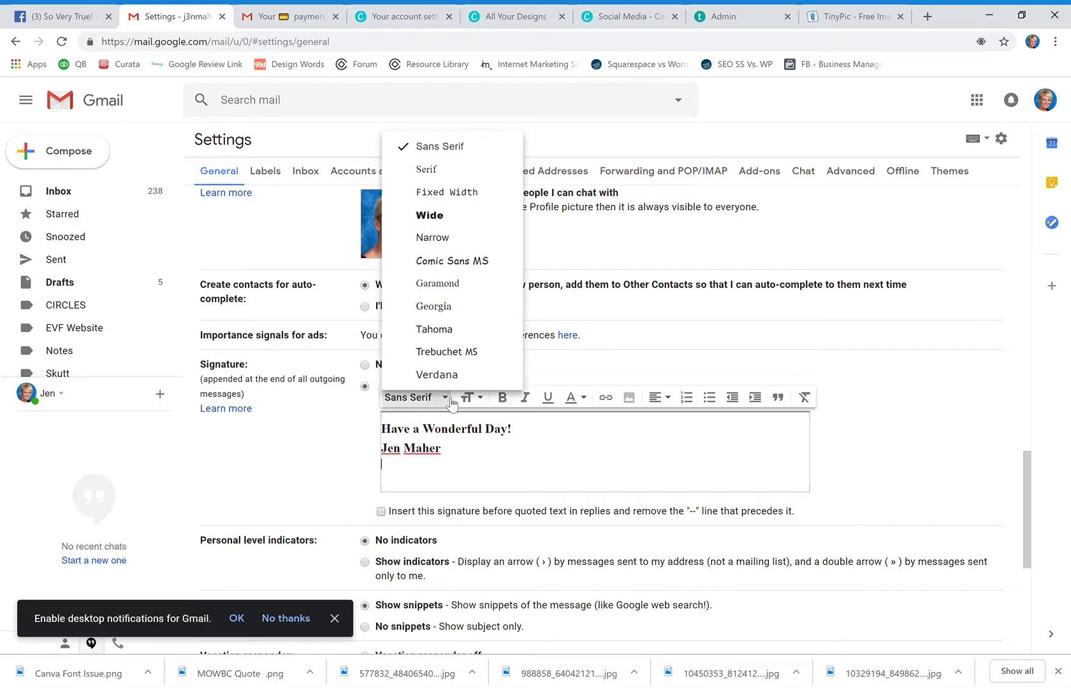
{"action": "left_click", "coordinate": [450, 399]}
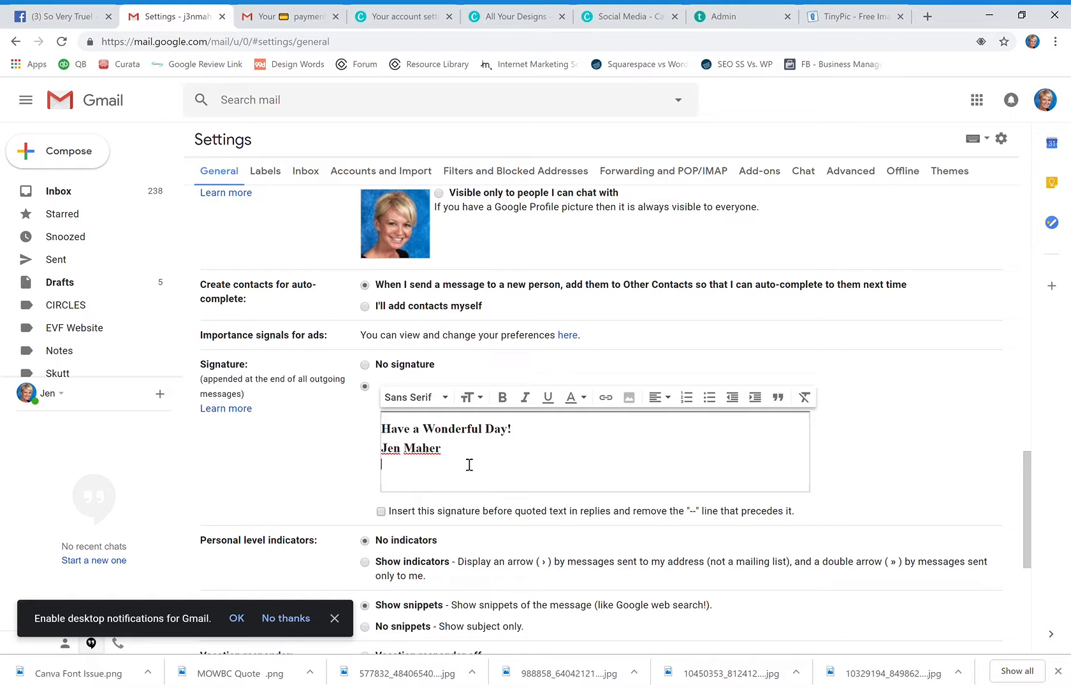
{"action": "type", "text": "www.IMbyJm.com"}
{"action": "key", "text": "Return"}
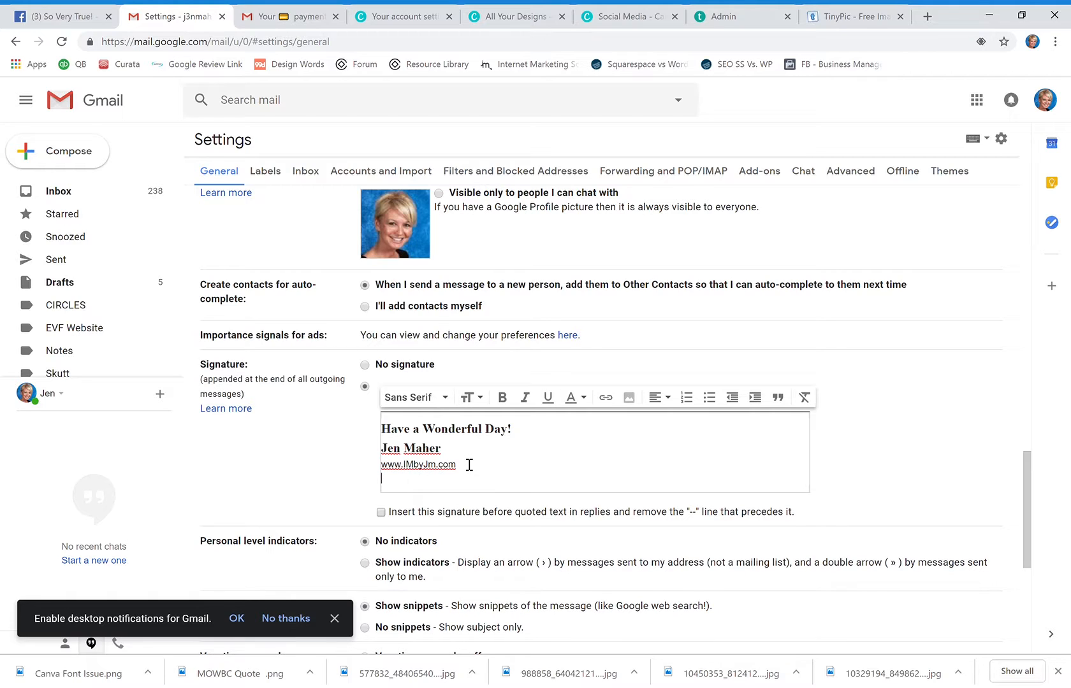
{"action": "left_click_drag", "start_coordinate": [468, 474], "coordinate": [372, 474]}
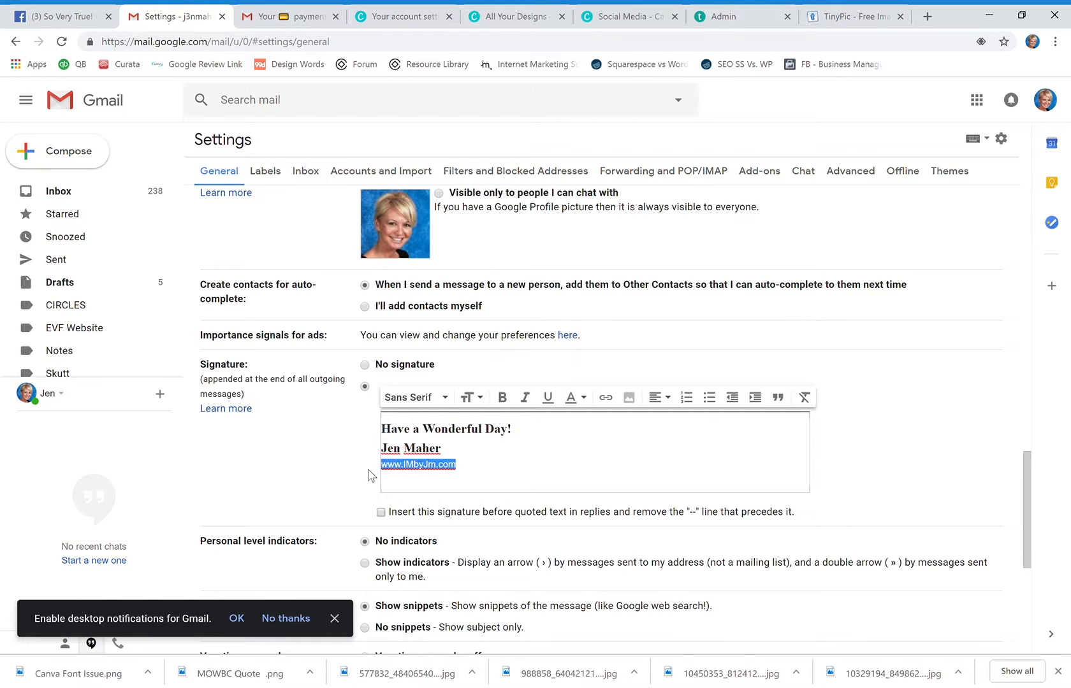
{"action": "left_click", "coordinate": [609, 398]}
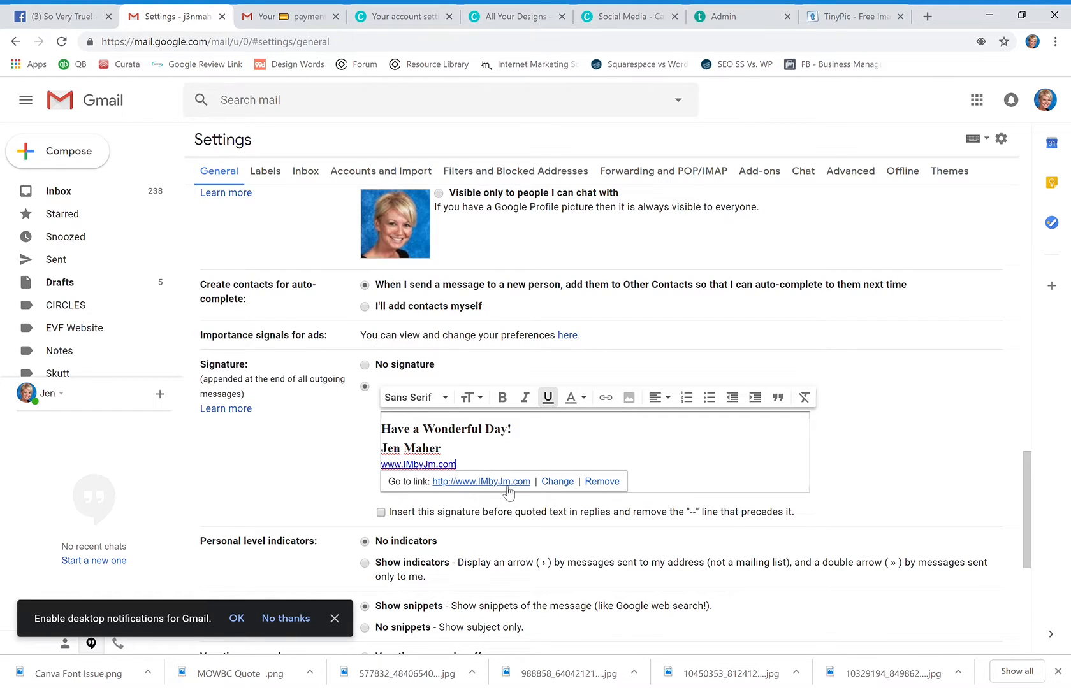
{"action": "left_click_drag", "start_coordinate": [488, 473], "coordinate": [374, 473]}
{"action": "key", "text": "BackSpace"}
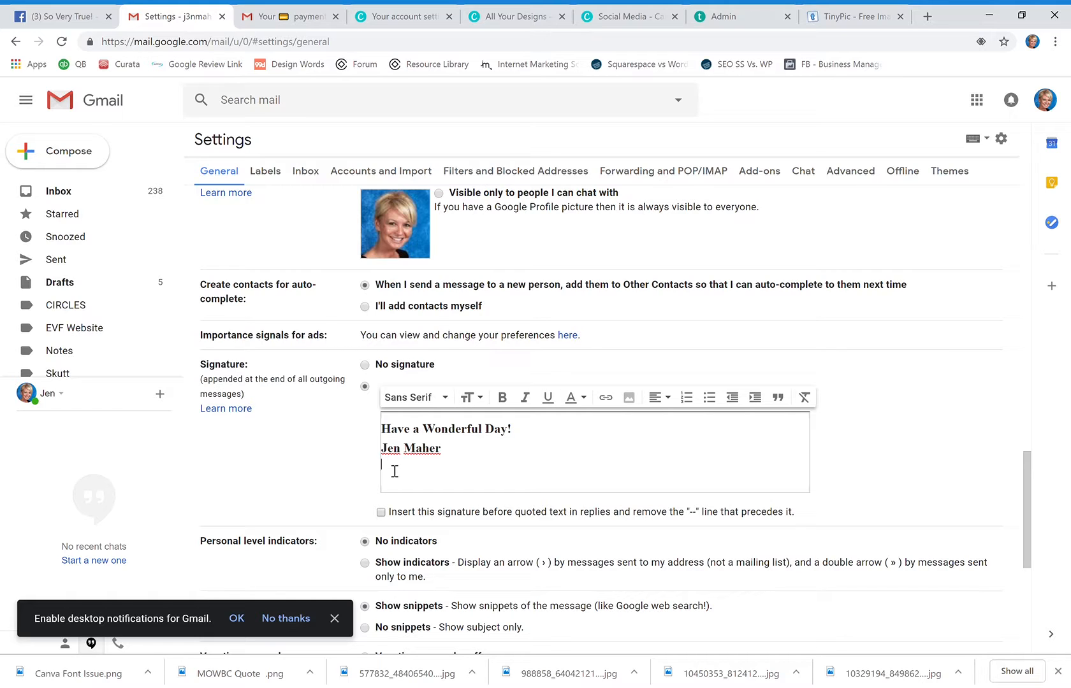
Add the line "Want to Learn About Organic Marketing?" below the name in the signature and delete its opening word "Want"
{"action": "type", "text": "Want to Learn About Organic Marketing?"}
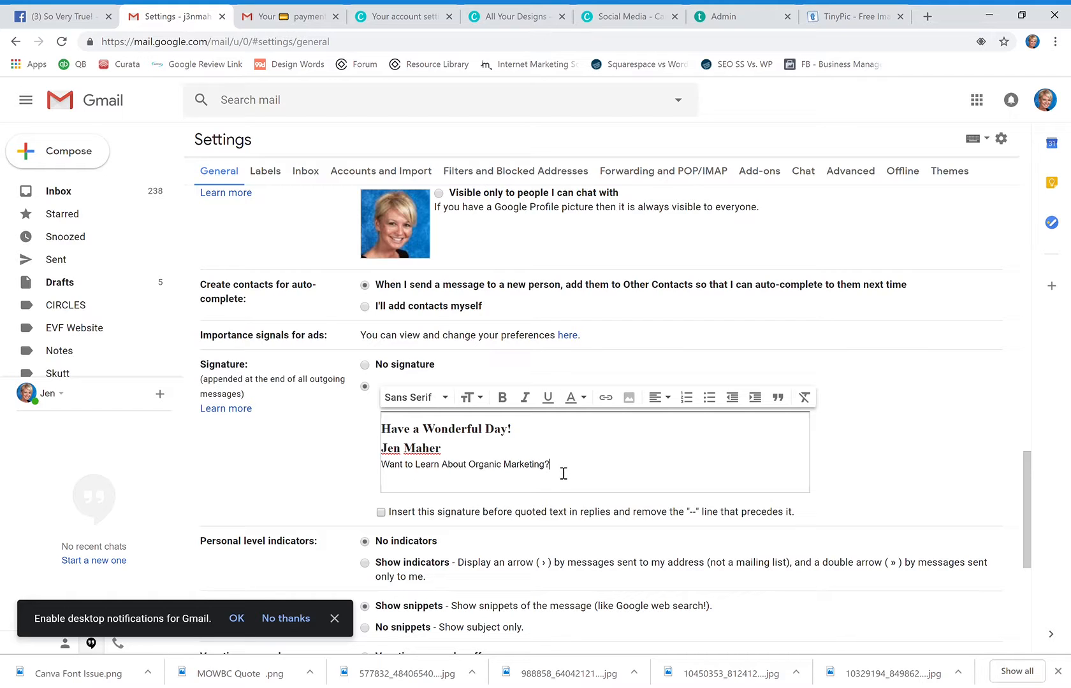
{"action": "key", "text": "BackSpace"}
{"action": "key", "text": "BackSpace"}
{"action": "key", "text": "BackSpace"}
{"action": "key", "text": "BackSpace"}
{"action": "key", "text": "BackSpace"}
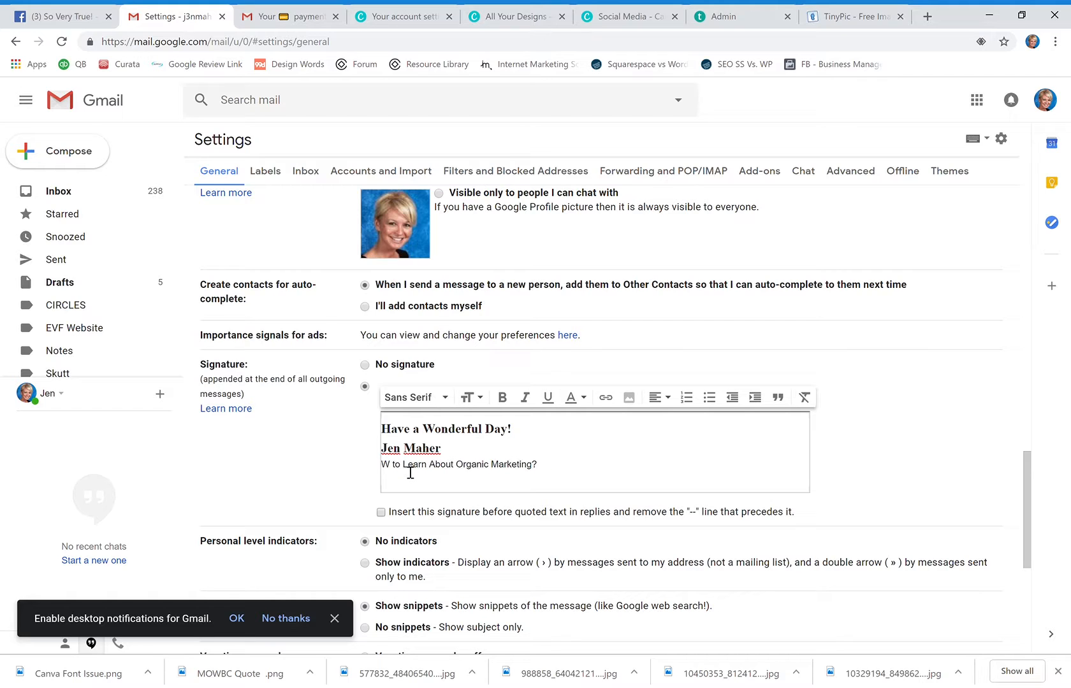
{"action": "key", "text": "Return"}
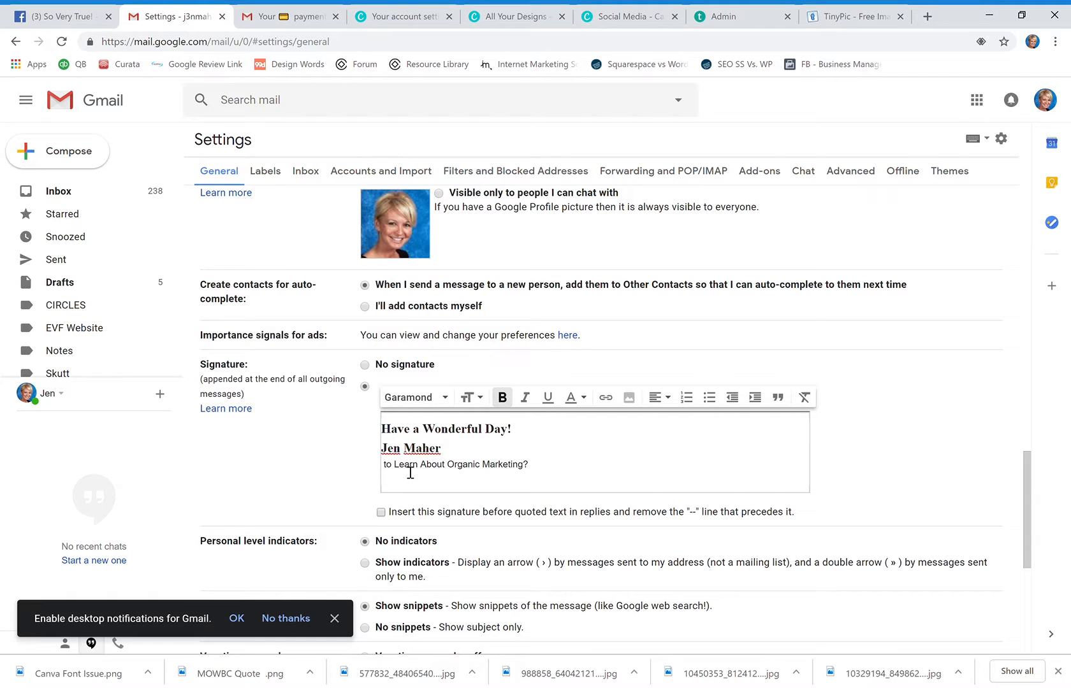
{"action": "type", "text": "Click Here"}
{"action": "key", "text": "BackSpace"}
{"action": "key", "text": "BackSpace"}
{"action": "key", "text": "BackSpace"}
{"action": "key", "text": "BackSpace"}
{"action": "key", "text": "BackSpace"}
{"action": "key", "text": "BackSpace"}
{"action": "key", "text": "BackSpace"}
{"action": "key", "text": "BackSpace"}
{"action": "key", "text": "BackSpace"}
{"action": "key", "text": "BackSpace"}
{"action": "type", "text": "C"}
{"action": "key", "text": "BackSpace"}
Reword the last signature line to read "Click Here to Learn About Organic Marketing!"
{"action": "left_click", "coordinate": [407, 474]}
{"action": "key", "text": "Home"}
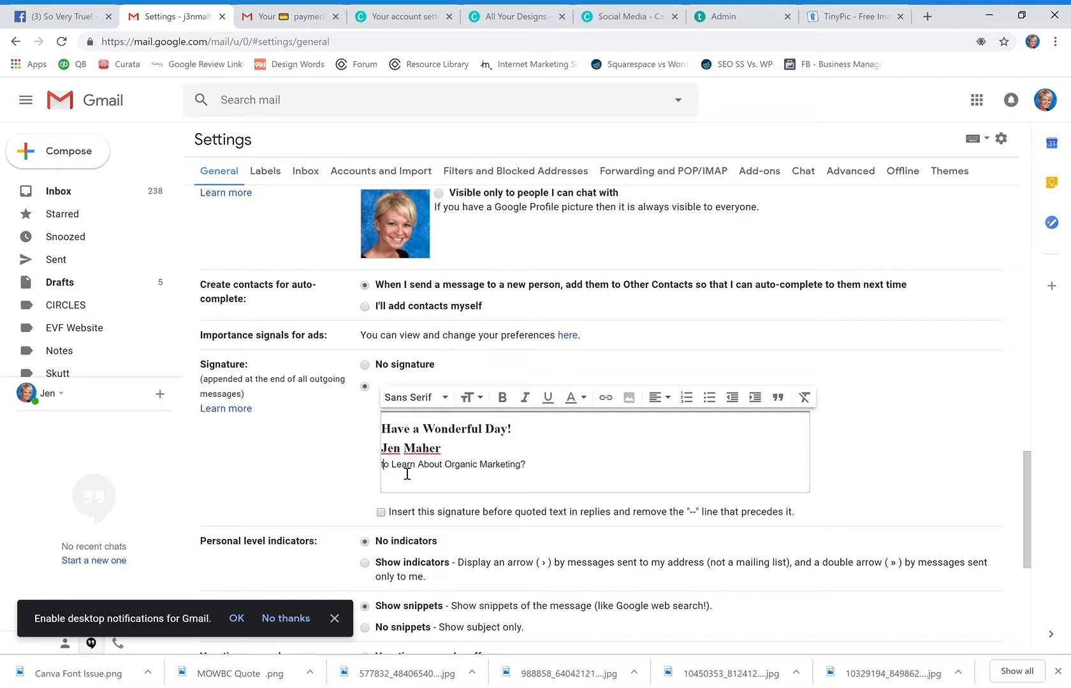
{"action": "type", "text": "Click Here"}
{"action": "left_click", "coordinate": [583, 469]}
{"action": "key", "text": "BackSpace"}
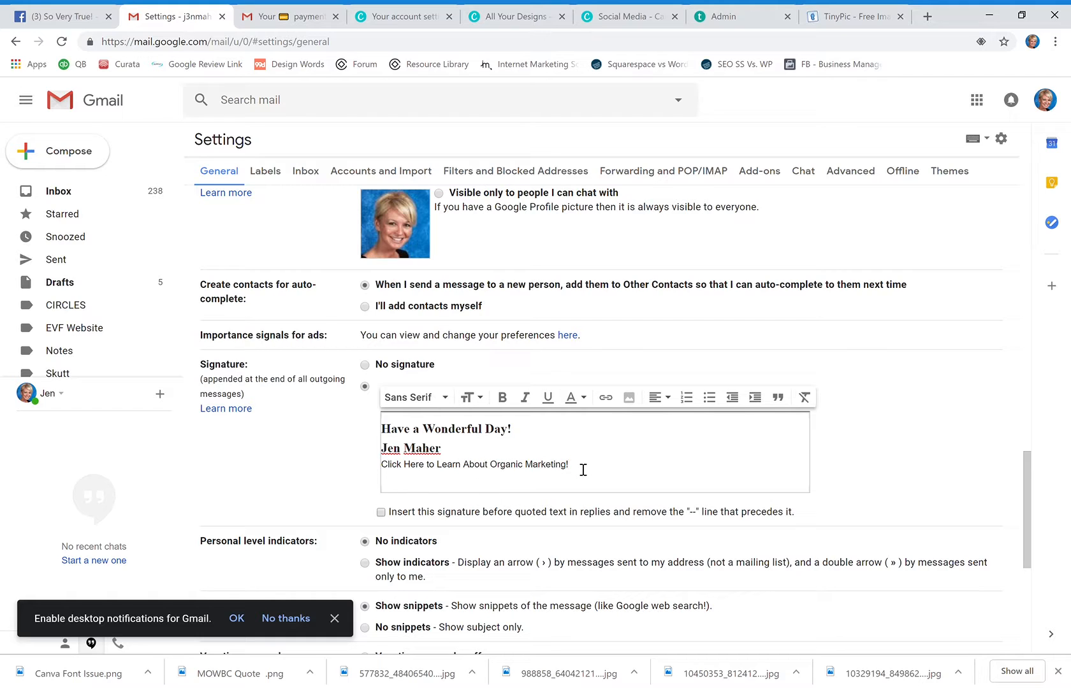
Start a hyperlink on the "Click Here" signature line and copy the address of the online school page from imbyjm.com in a new tab
{"action": "left_click_drag", "start_coordinate": [584, 470], "coordinate": [390, 471]}
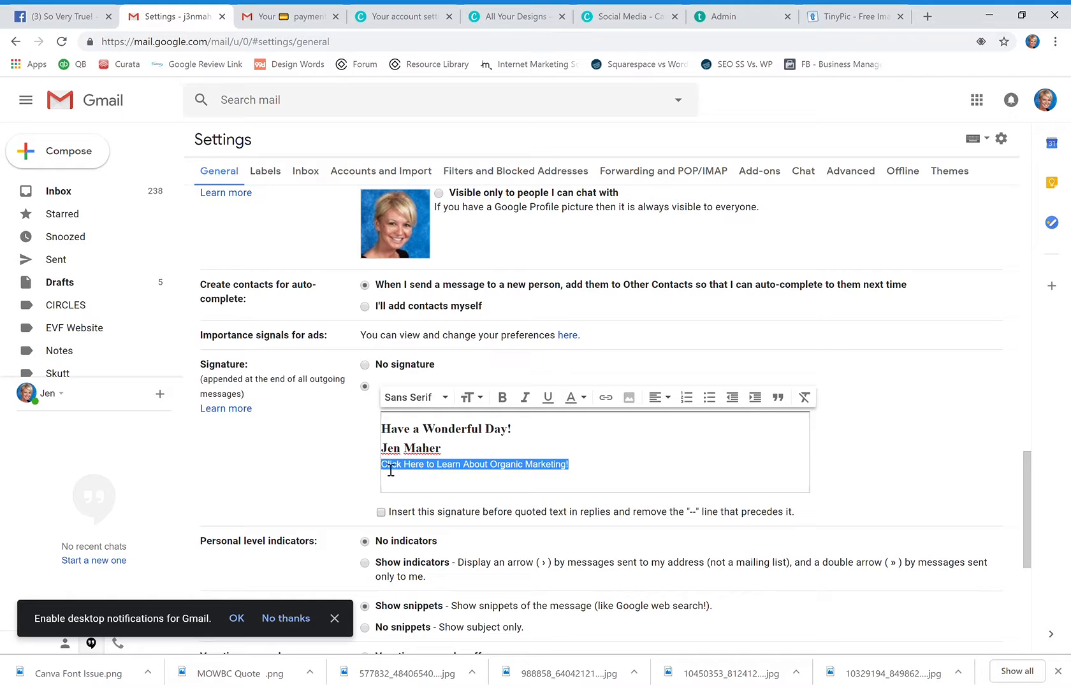
{"action": "left_click", "coordinate": [609, 397]}
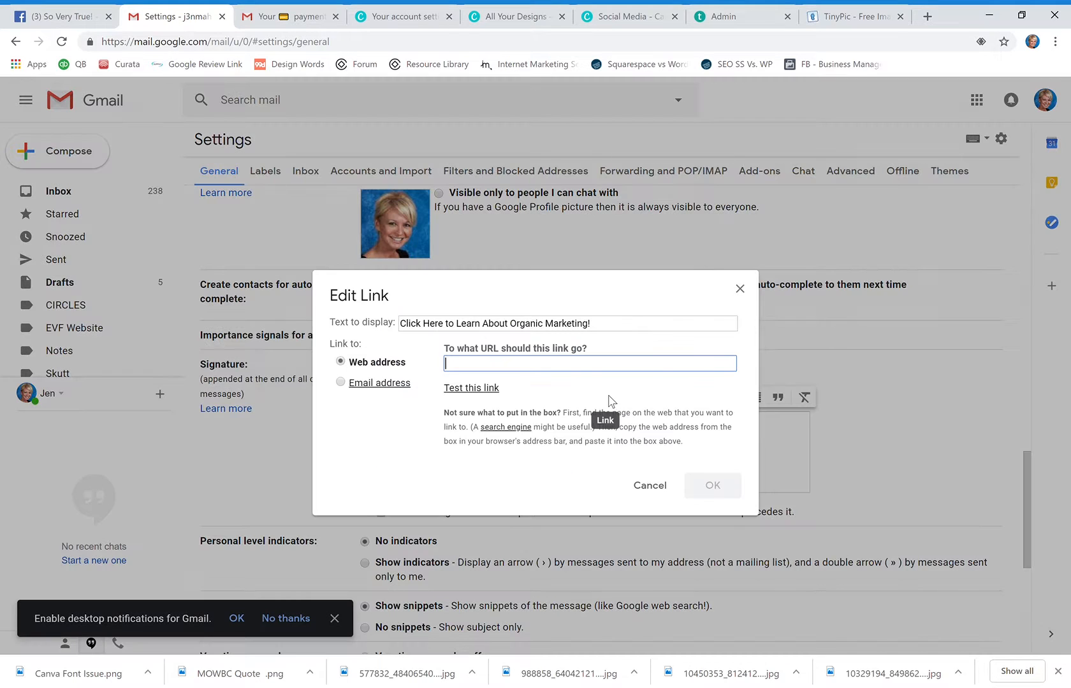
{"action": "left_click", "coordinate": [928, 17]}
{"action": "type", "text": "imby"}
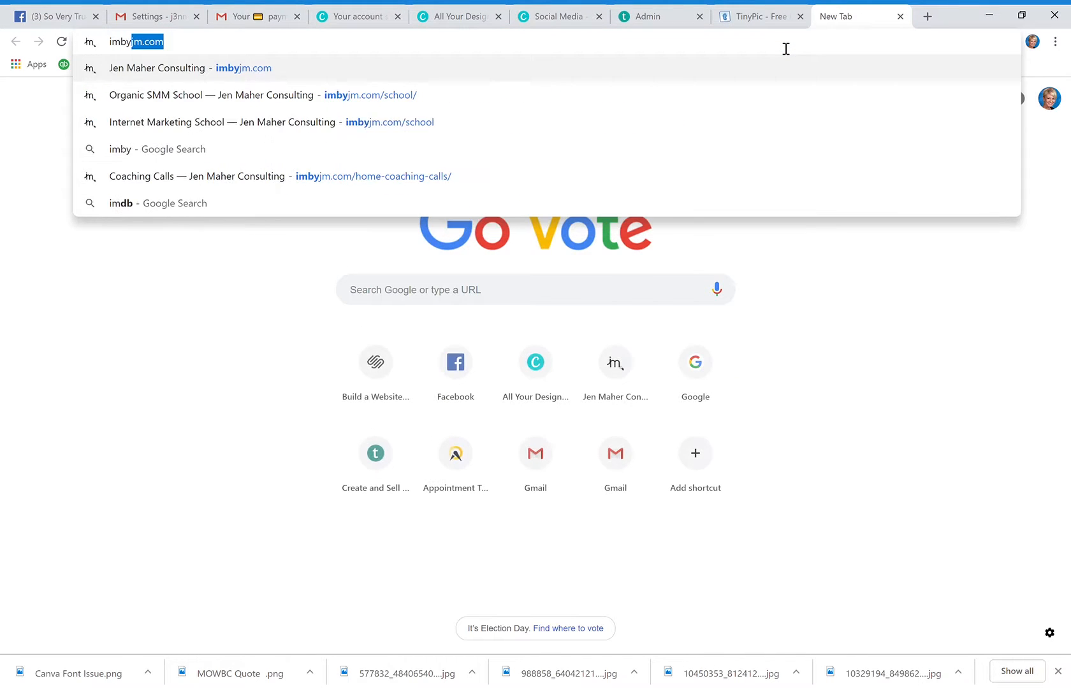
{"action": "key", "text": "Return"}
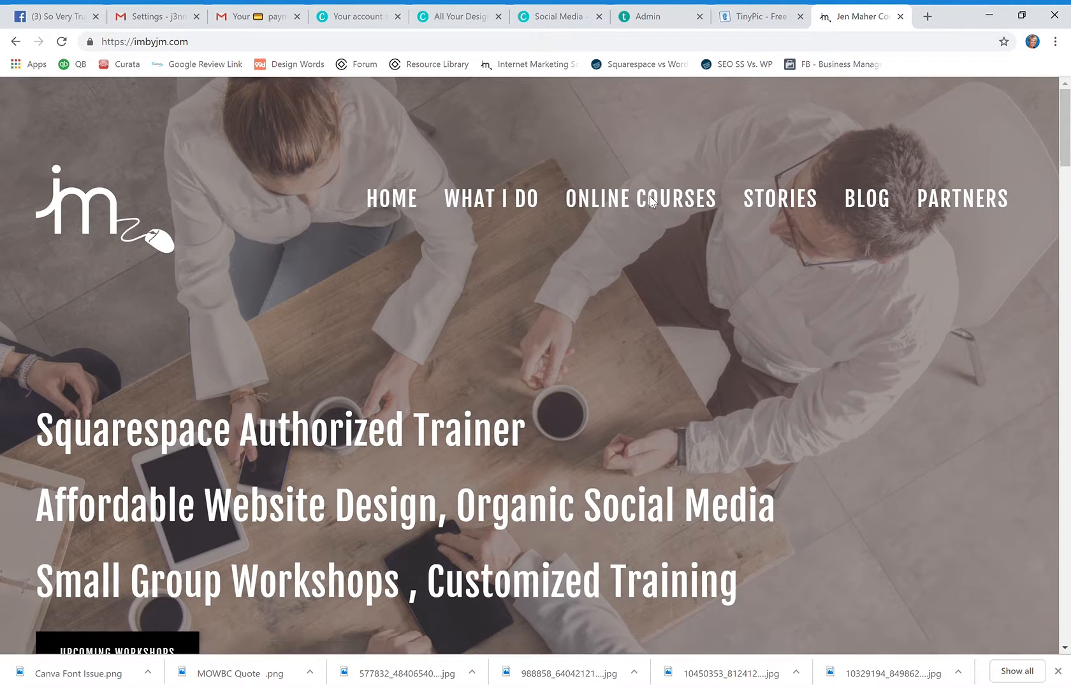
{"action": "mouse_move", "coordinate": [651, 201]}
{"action": "left_click", "coordinate": [680, 273]}
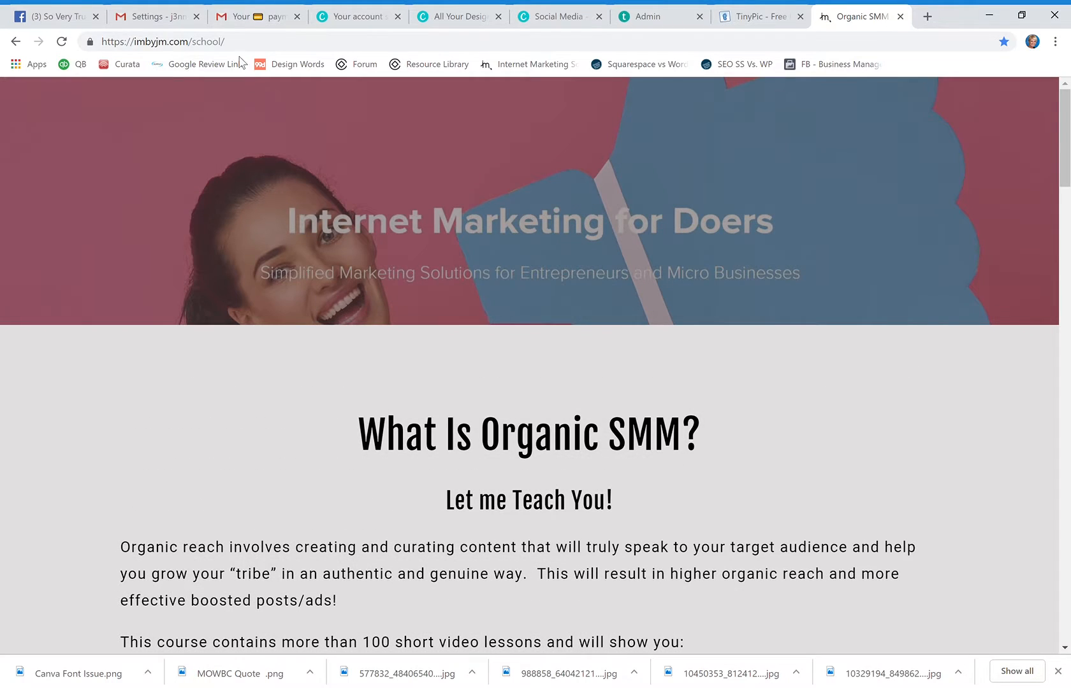
{"action": "left_click", "coordinate": [235, 46]}
{"action": "key", "text": "ctrl+c"}
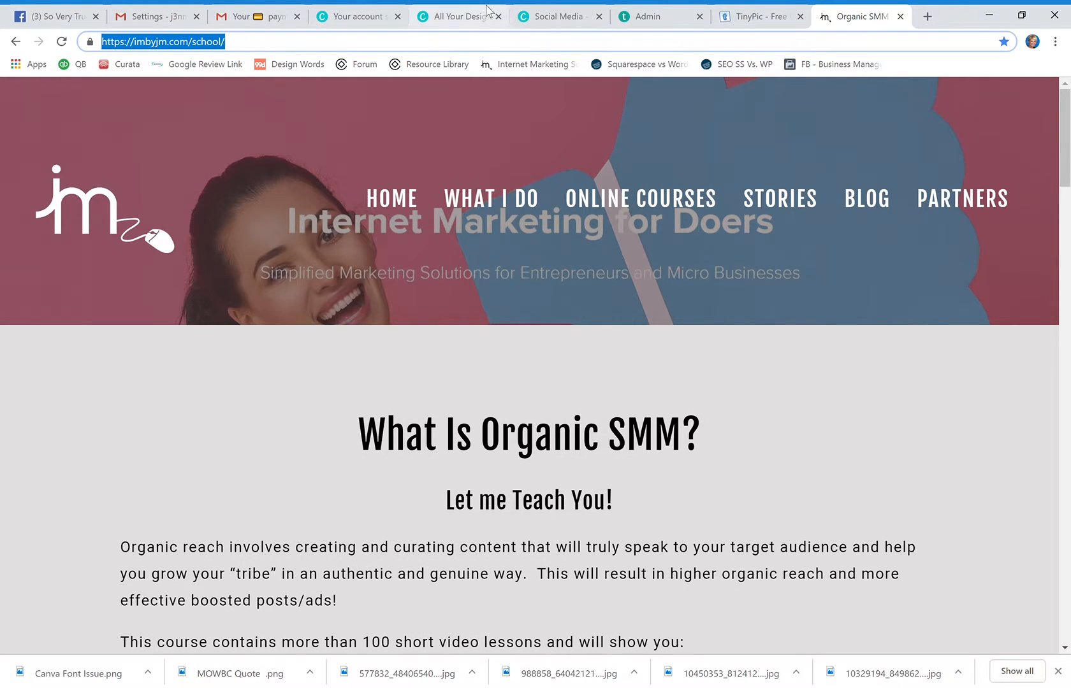
{"action": "left_click", "coordinate": [160, 18]}
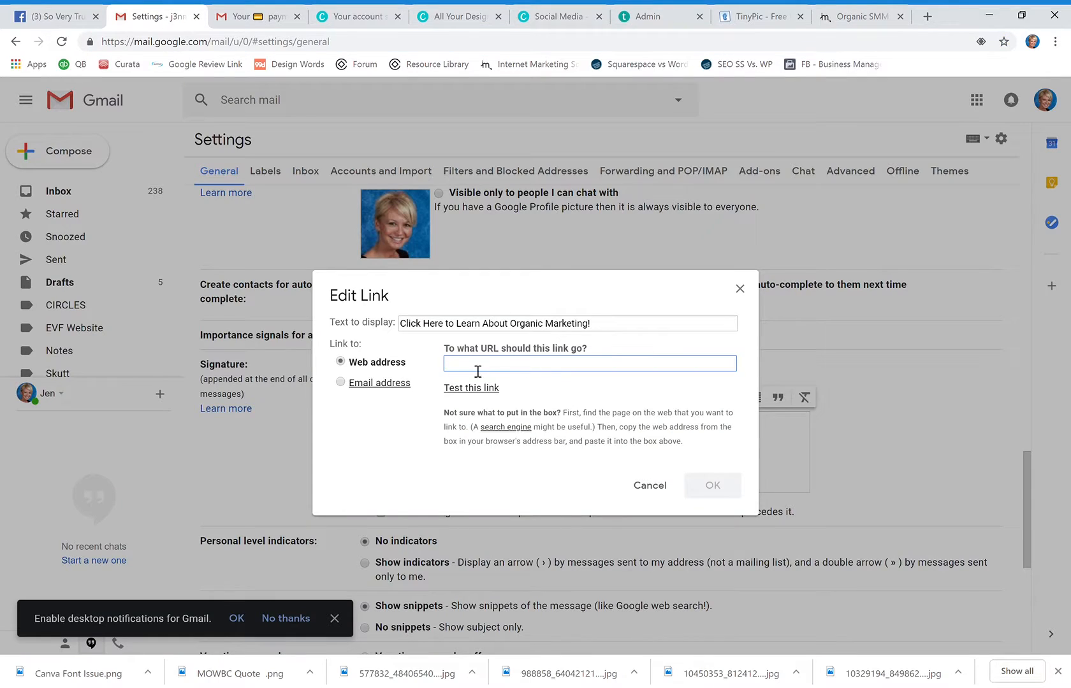
{"action": "key", "text": "ctrl+v"}
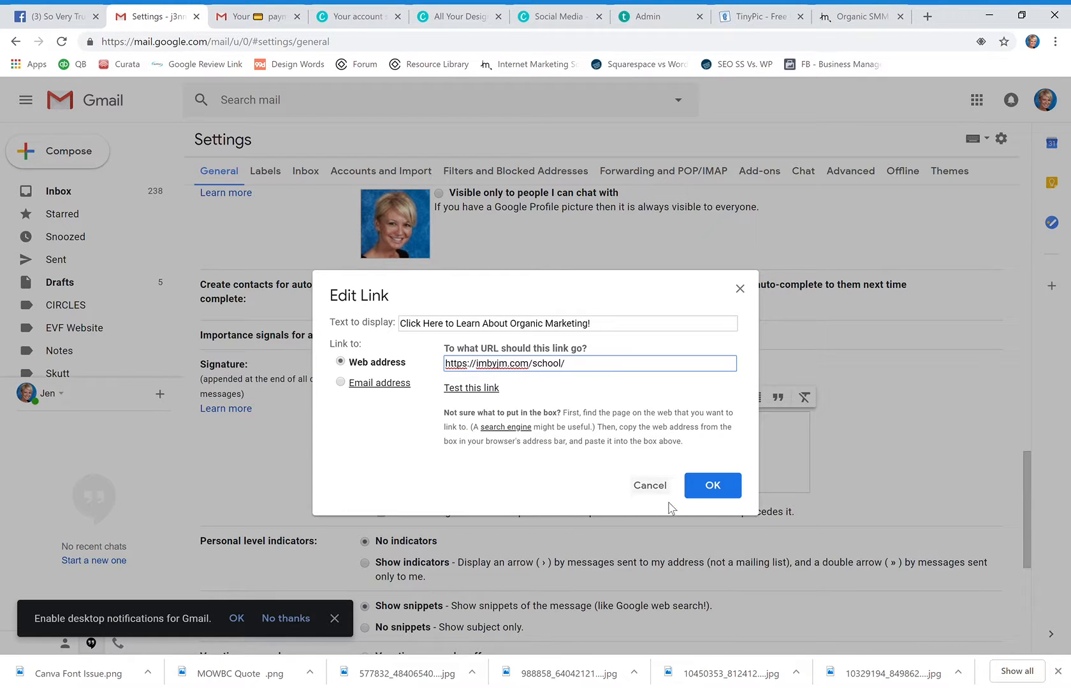
{"action": "left_click", "coordinate": [713, 486]}
{"action": "left_click", "coordinate": [693, 477]}
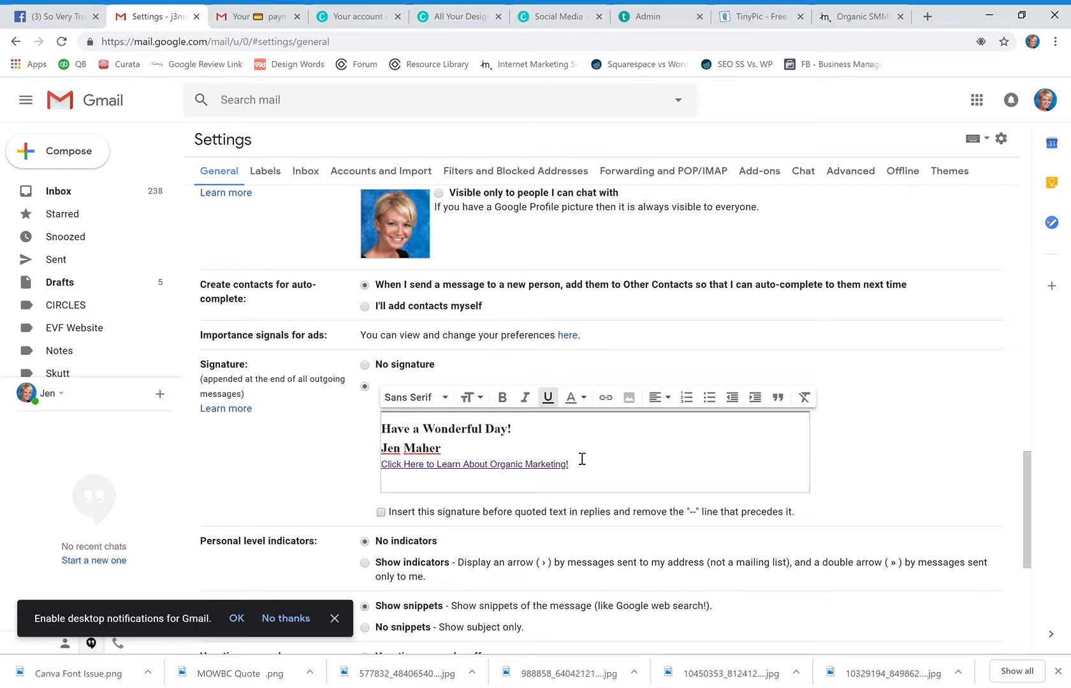
Add a blank line below the name in the signature and insert the black jm logo image from My Drive there
{"action": "left_click", "coordinate": [470, 454]}
{"action": "key", "text": "Return"}
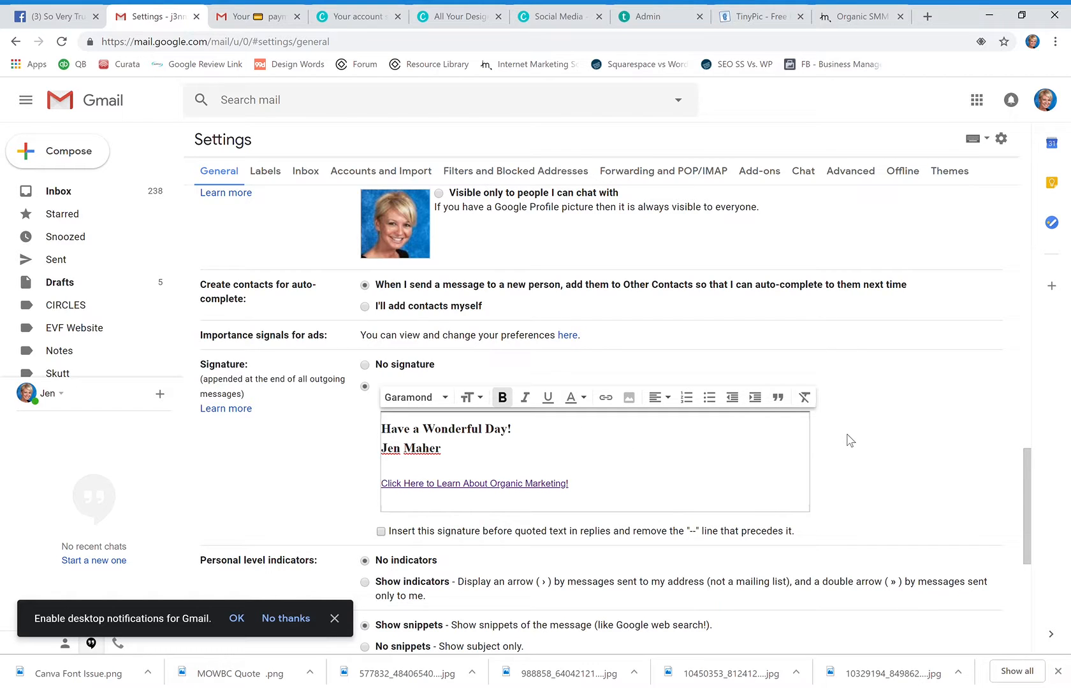
{"action": "left_click", "coordinate": [630, 399]}
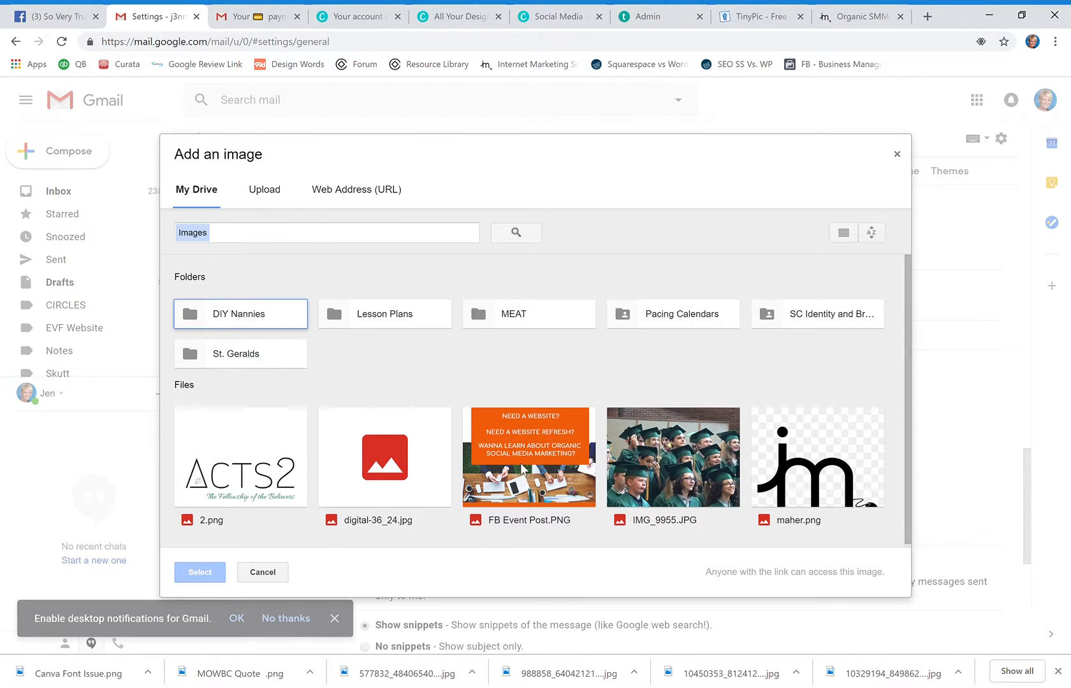
{"action": "left_click", "coordinate": [821, 489]}
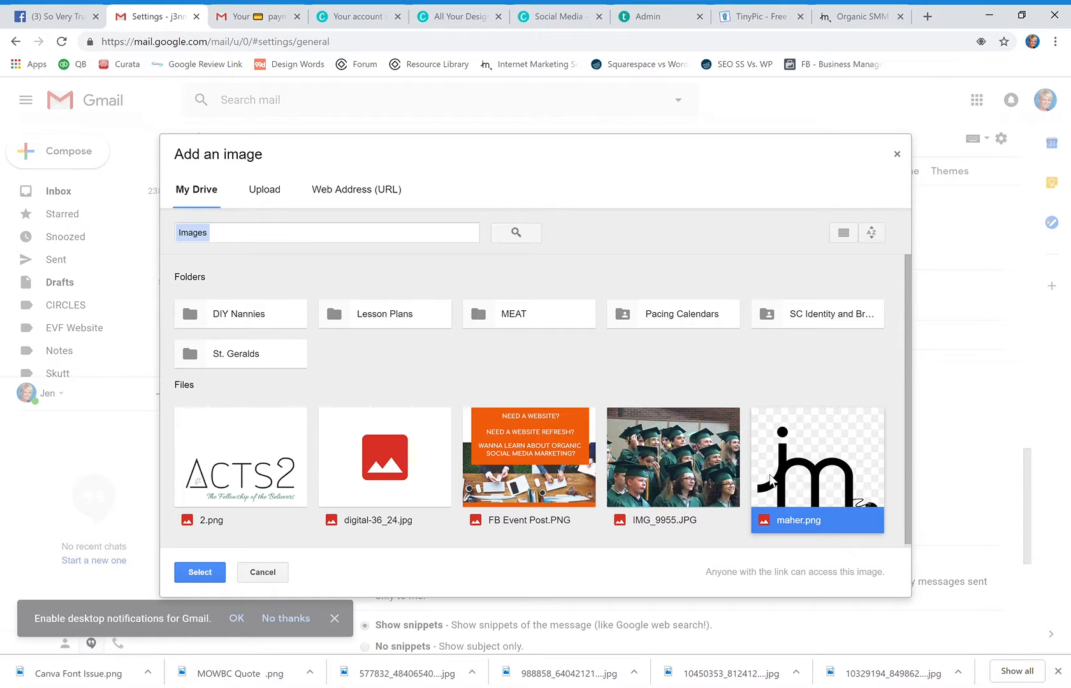
{"action": "left_click", "coordinate": [207, 575]}
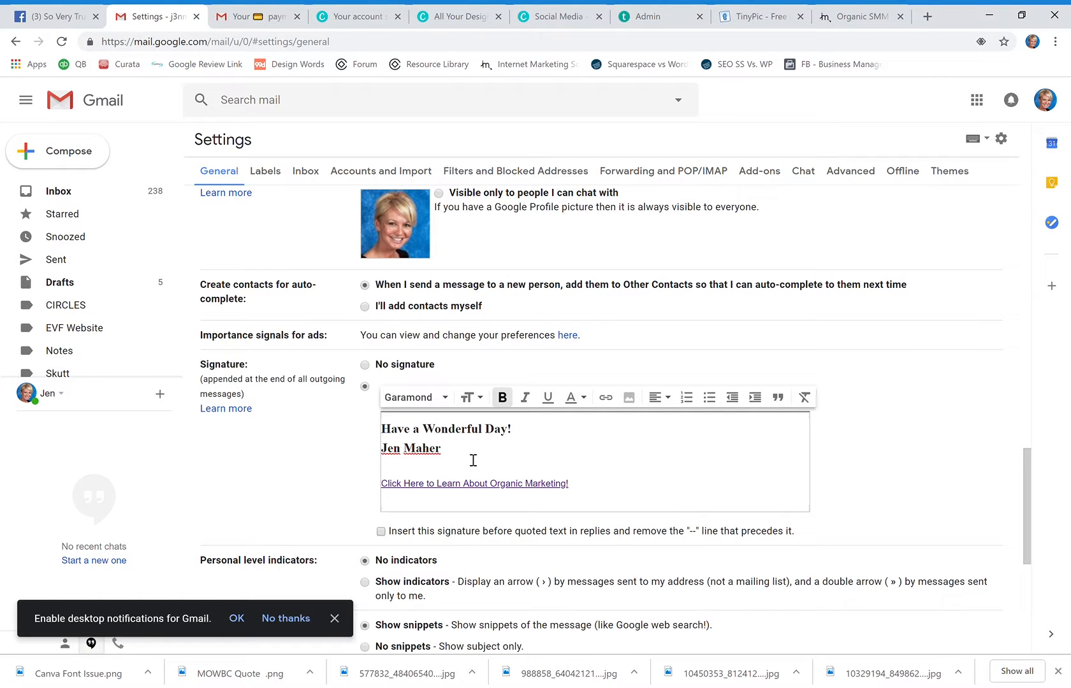
Resize the inserted logo in the signature to Small
{"action": "left_click_drag", "start_coordinate": [1028, 398], "coordinate": [1047, 442]}
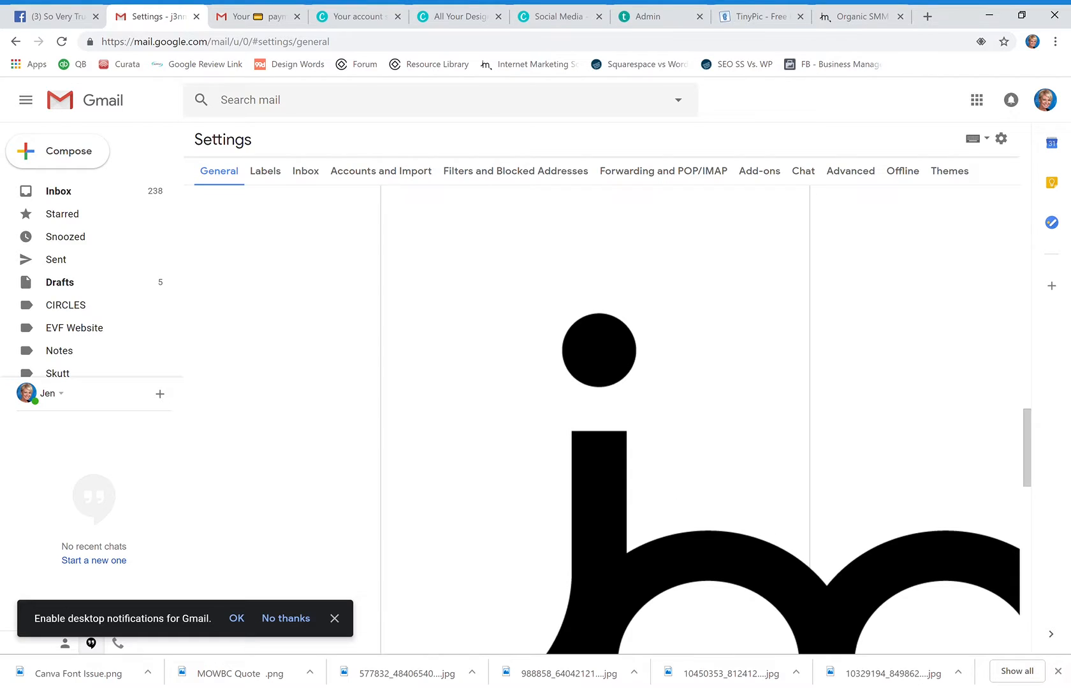
{"action": "left_click", "coordinate": [587, 434]}
{"action": "mouse_move", "coordinate": [1025, 456]}
{"action": "left_mouse_down"}
{"action": "mouse_move", "coordinate": [1034, 480]}
{"action": "mouse_move", "coordinate": [1032, 433]}
{"action": "left_mouse_up"}
{"action": "left_click", "coordinate": [601, 499]}
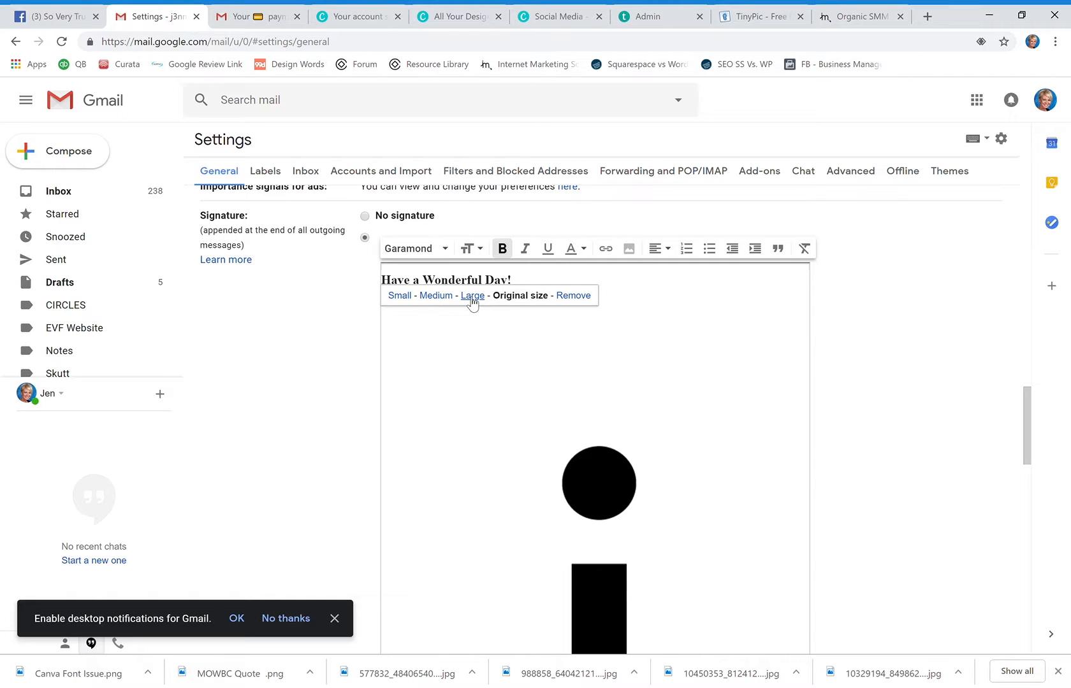
{"action": "left_click", "coordinate": [410, 299]}
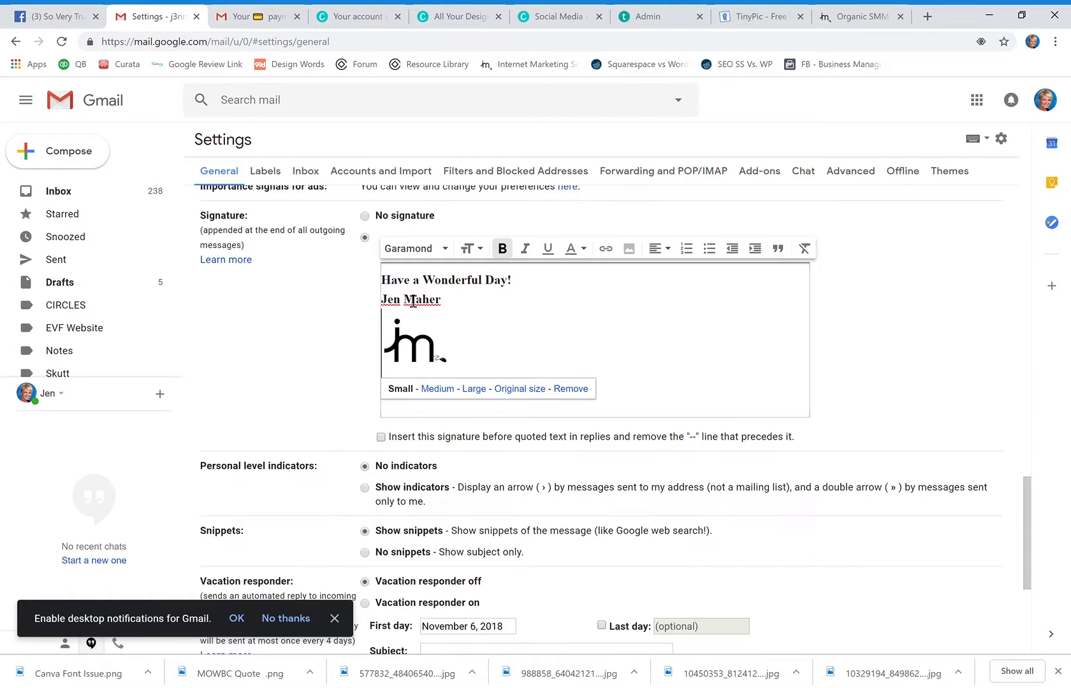
Review the Upload and Web Address (URL) sources for adding an image after the logo, and switch to the TinyPic upload page
{"action": "left_click", "coordinate": [471, 361]}
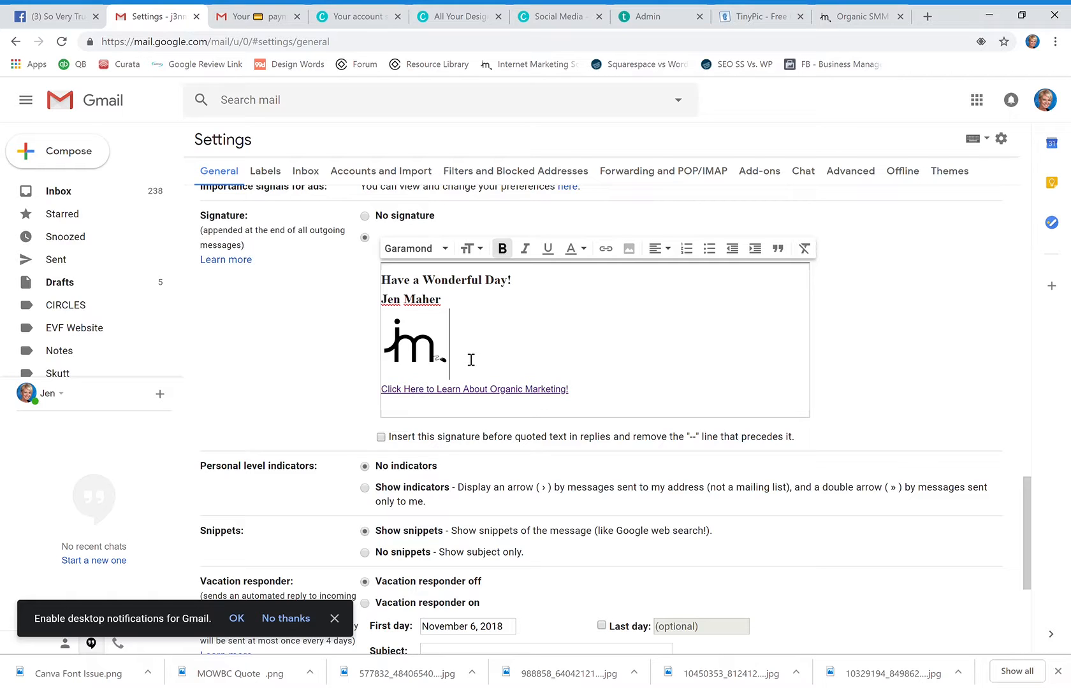
{"action": "left_click", "coordinate": [629, 250]}
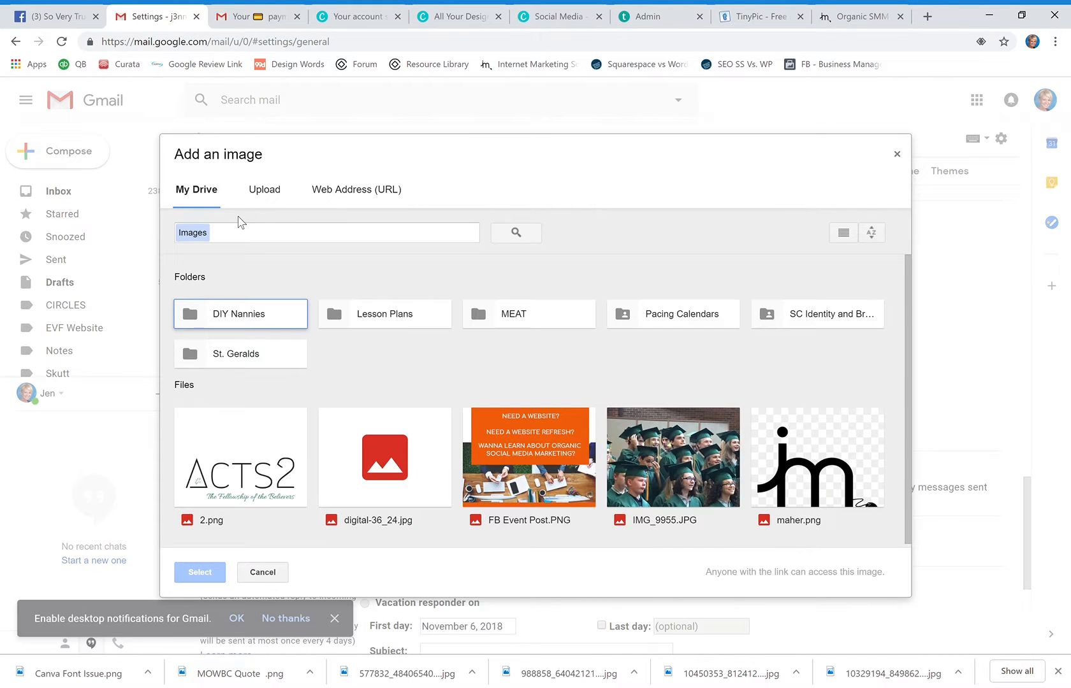
{"action": "left_click", "coordinate": [275, 194]}
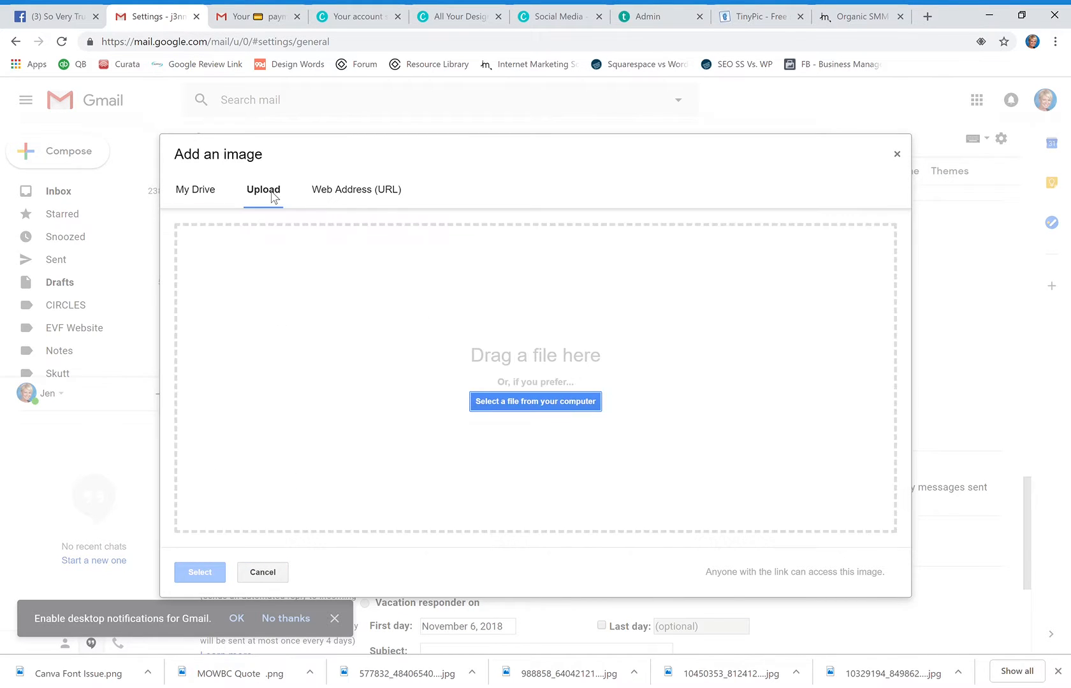
{"action": "left_click", "coordinate": [355, 193]}
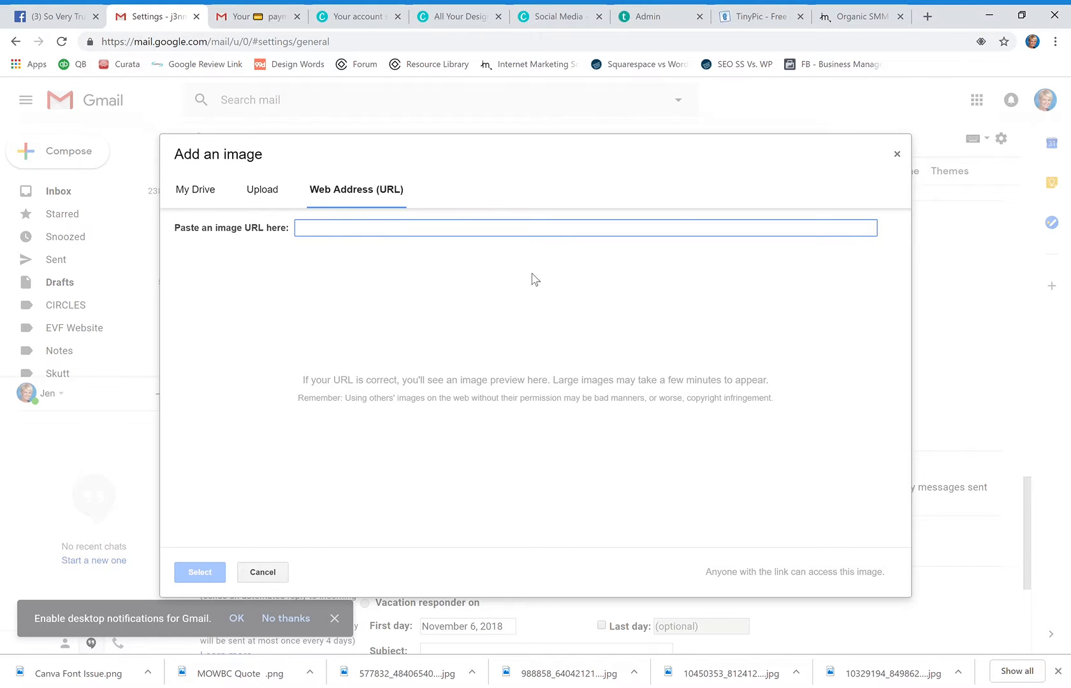
{"action": "left_click", "coordinate": [759, 17]}
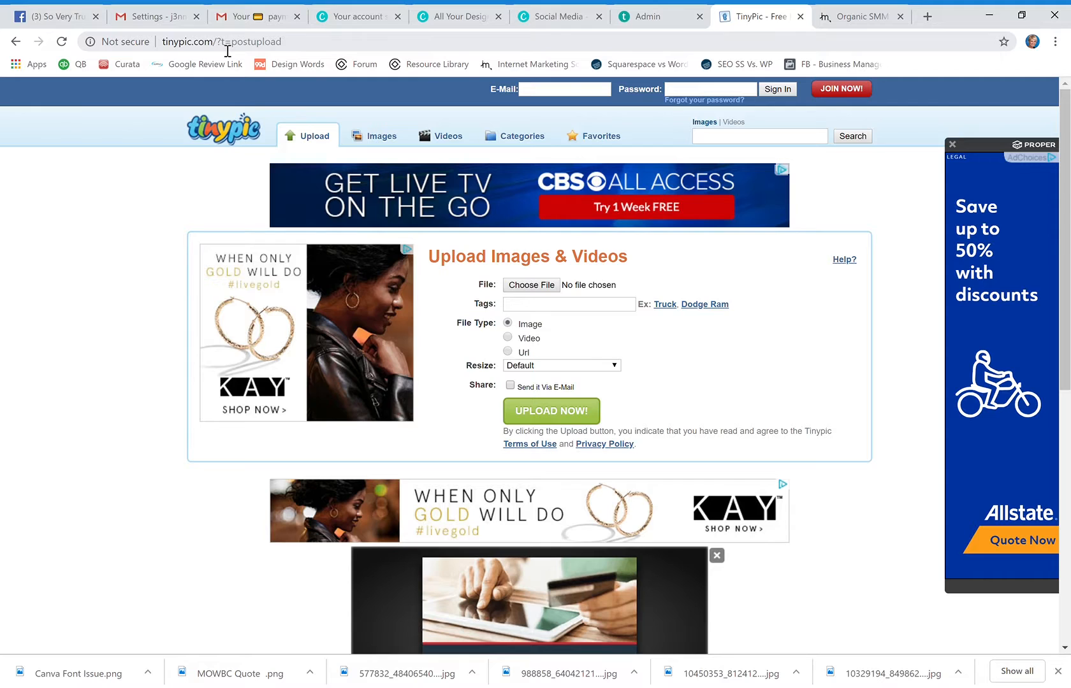
Choose the transparent Squarespace Authorized Trainer PNG as the file and upload it to TinyPic with the default resize option
{"action": "left_click", "coordinate": [541, 289]}
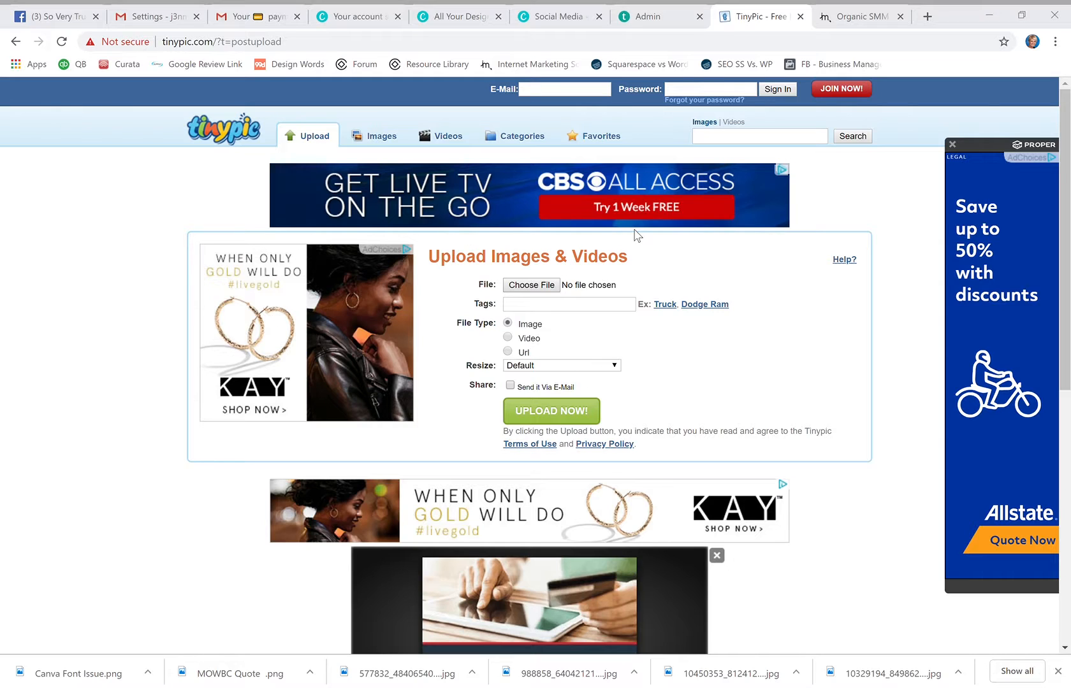
{"action": "double_click", "coordinate": [319, 134]}
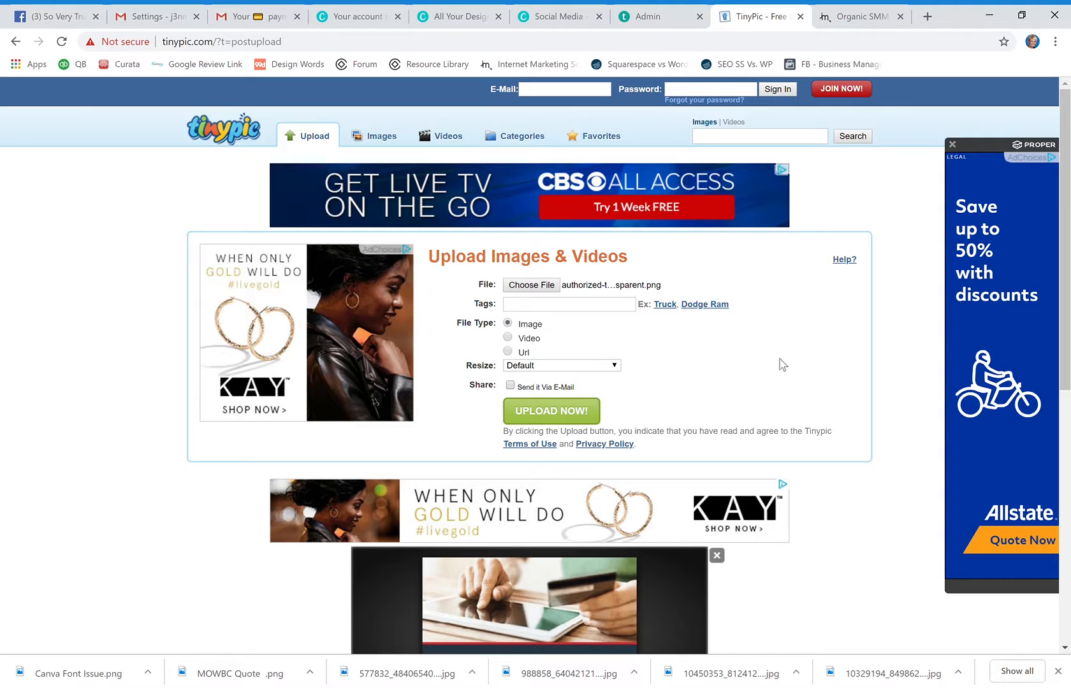
{"action": "left_click", "coordinate": [551, 415]}
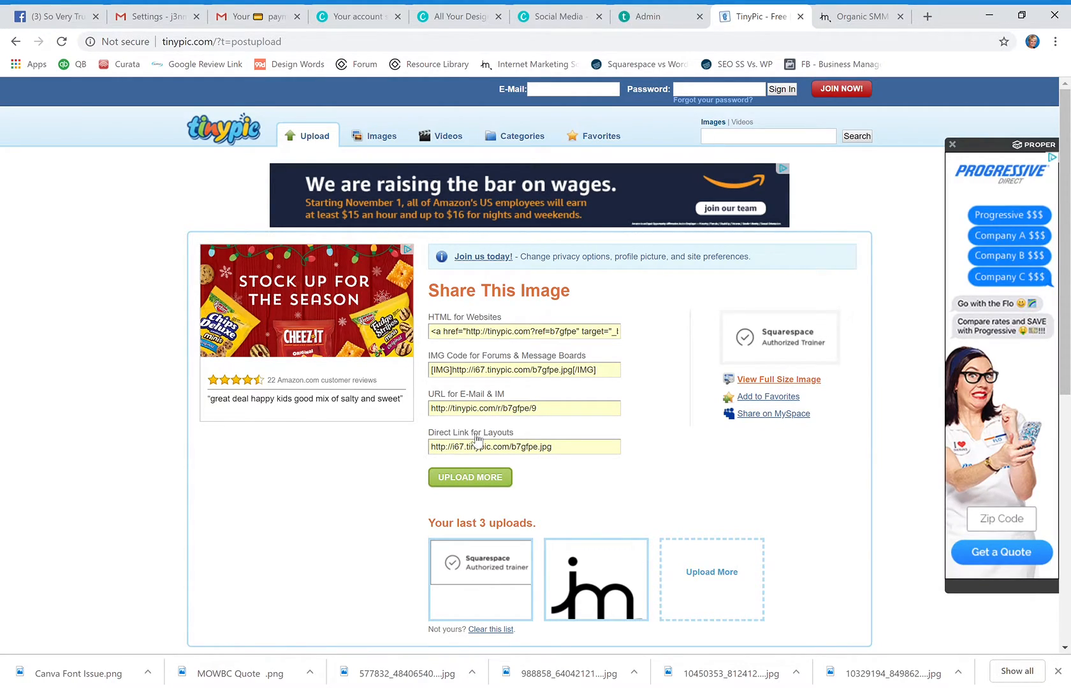
Copy the uploaded image's direct link for layouts and insert the image by web address into the signature in the Gmail settings
{"action": "left_click", "coordinate": [560, 448]}
{"action": "key", "text": "ctrl+c"}
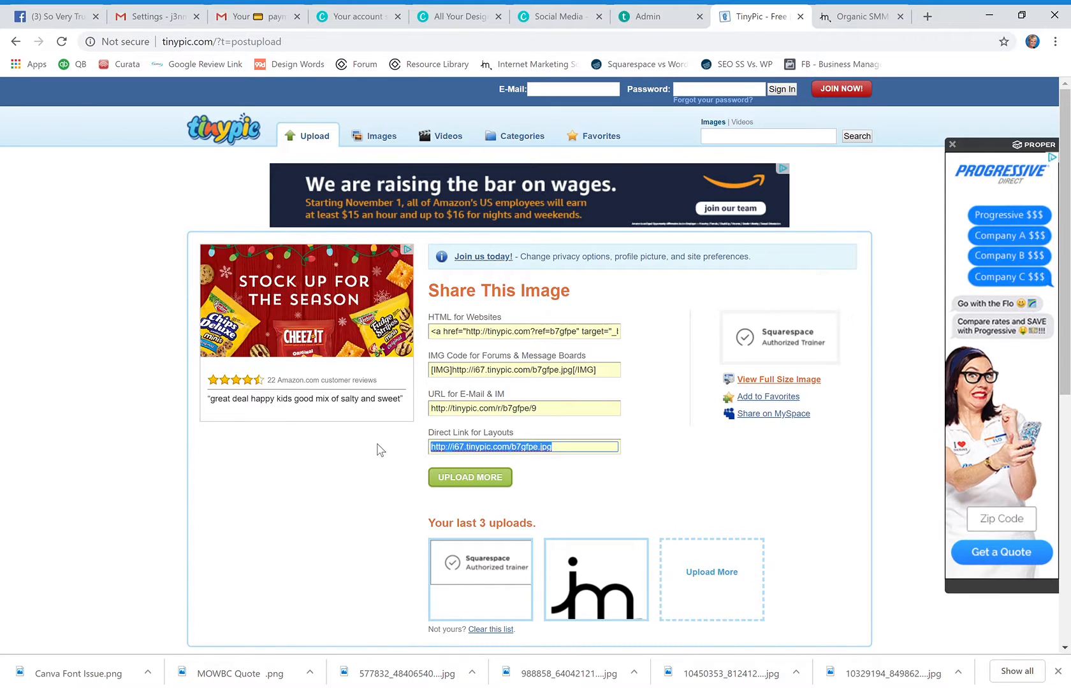
{"action": "left_click", "coordinate": [155, 17]}
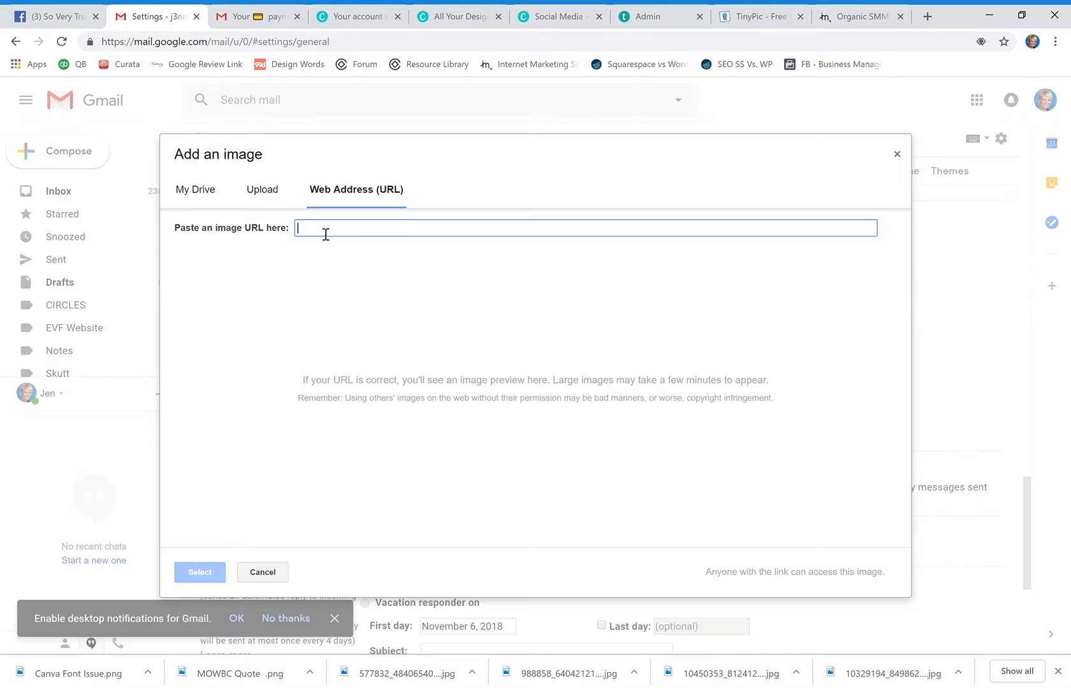
{"action": "key", "text": "ctrl+v"}
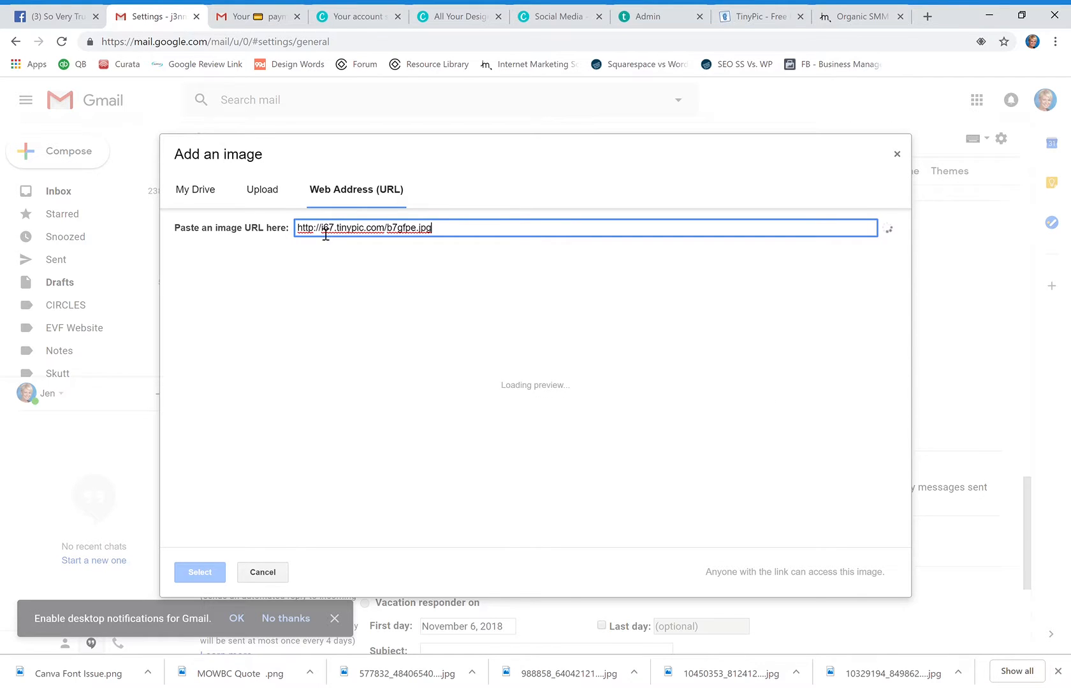
{"action": "left_click", "coordinate": [211, 576]}
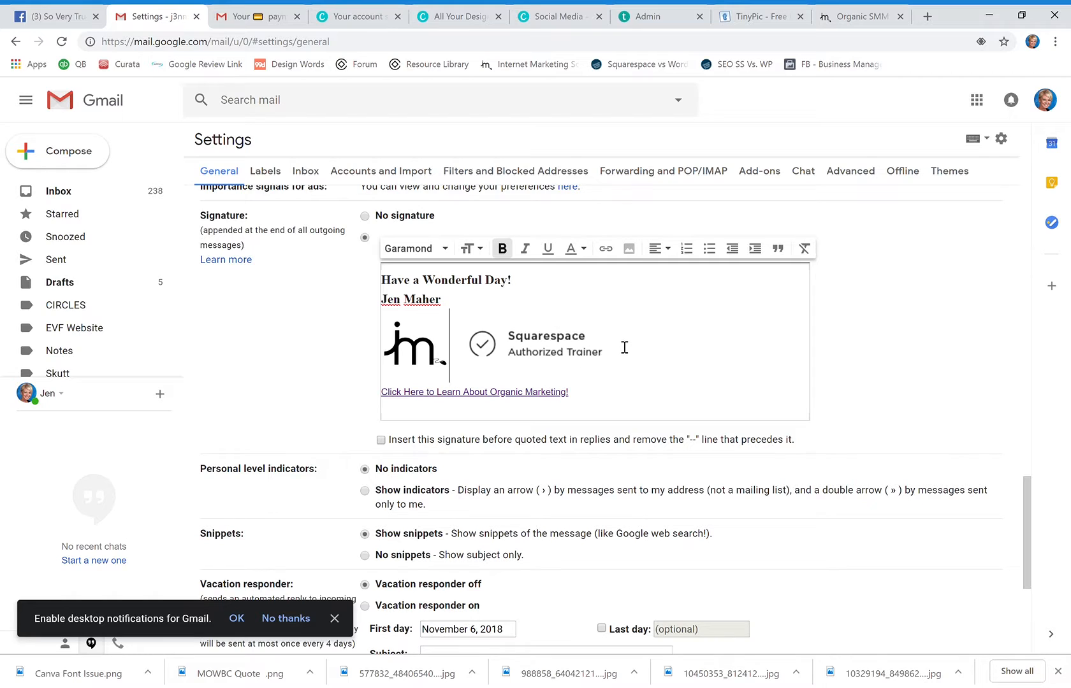
Try the Small and Large sizes on the Squarespace Authorized Trainer image in the signature, and set it to Medium
{"action": "left_click", "coordinate": [553, 347]}
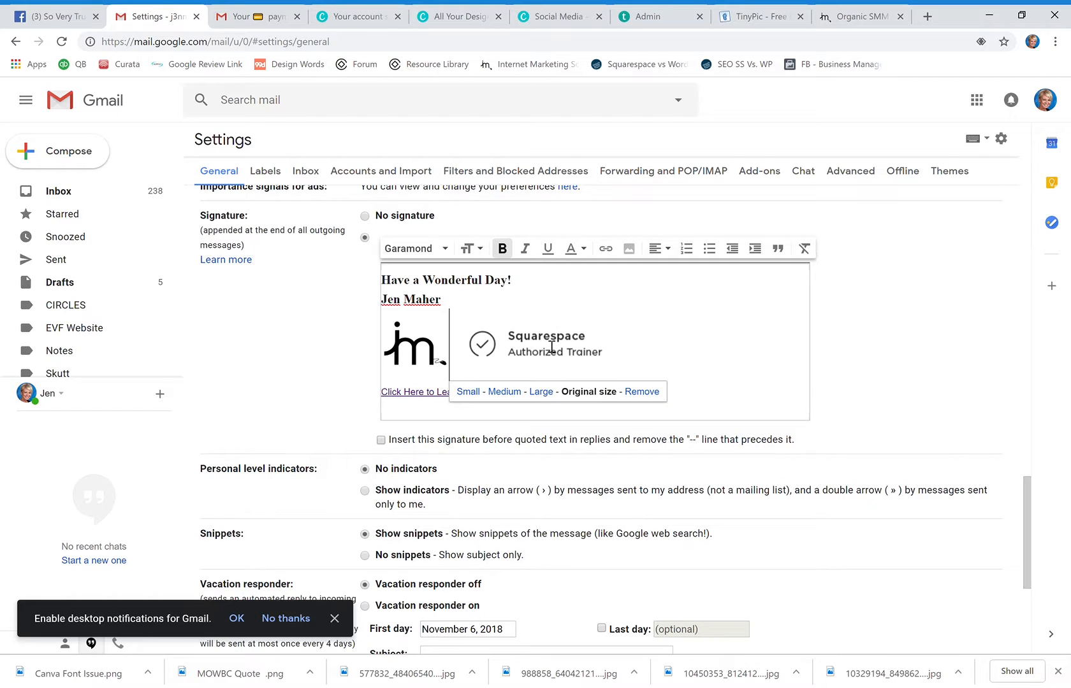
{"action": "left_click", "coordinate": [642, 347]}
{"action": "left_click", "coordinate": [582, 347]}
{"action": "left_click", "coordinate": [470, 393]}
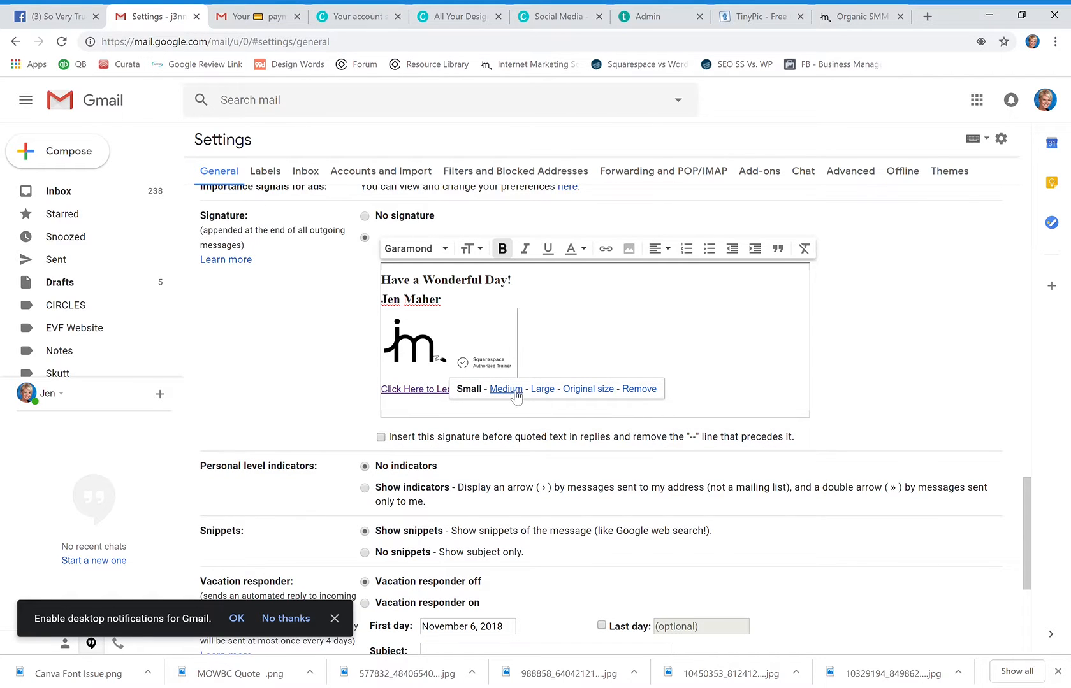
{"action": "left_click", "coordinate": [507, 390]}
{"action": "left_click", "coordinate": [554, 391]}
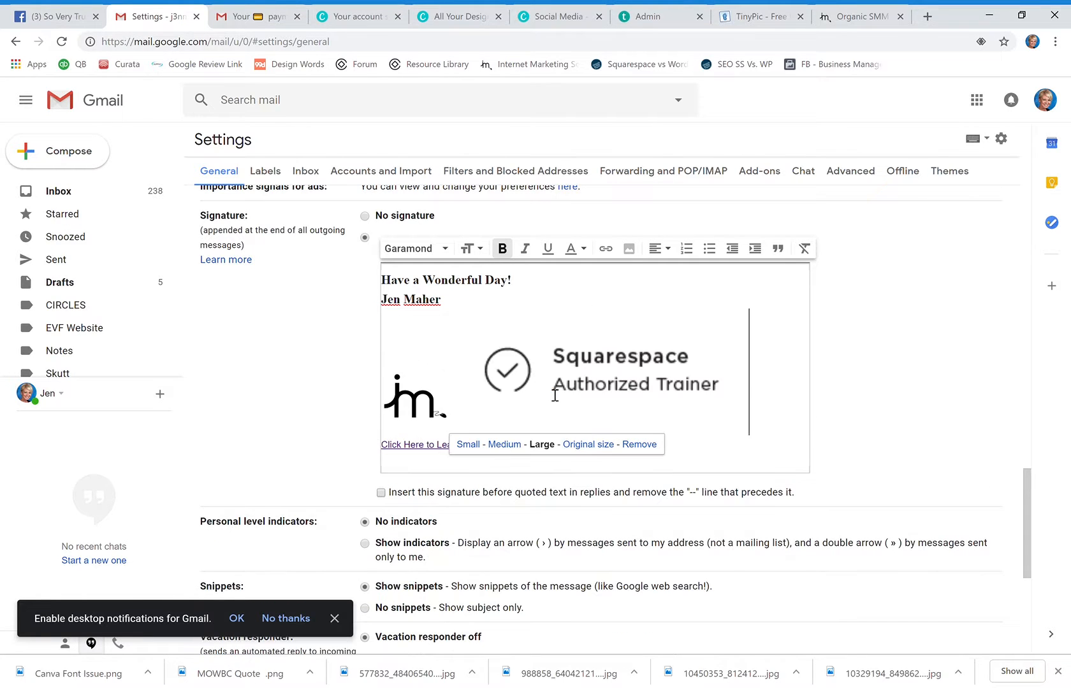
{"action": "left_click", "coordinate": [510, 444]}
{"action": "left_click", "coordinate": [649, 369]}
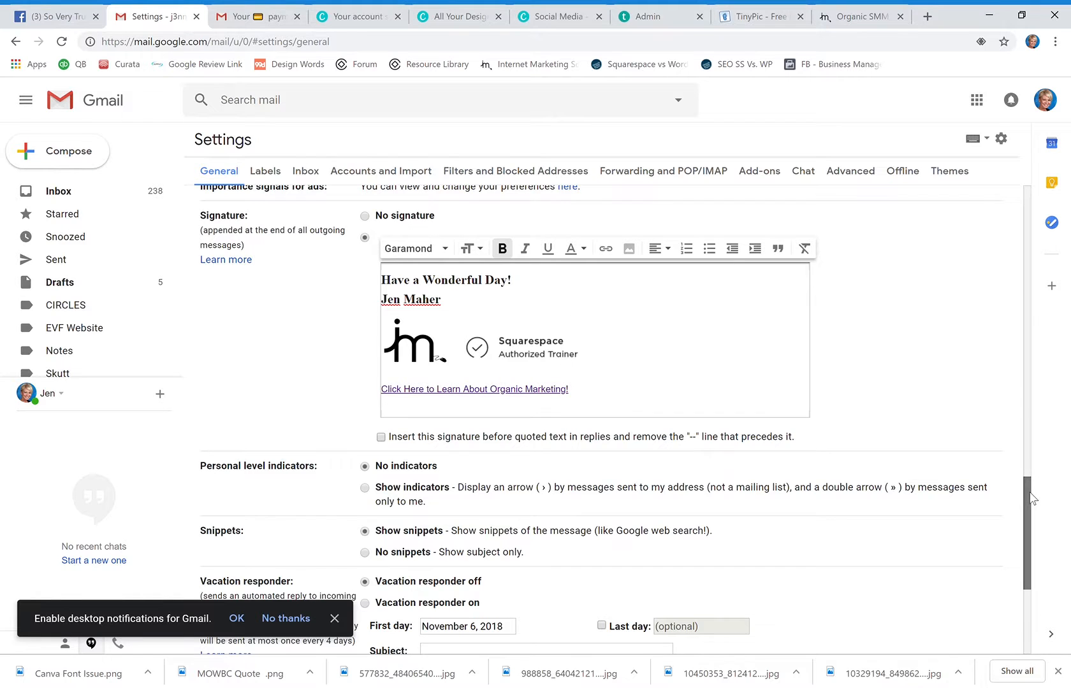
Save the Gmail general settings with the new signature
{"action": "scroll", "coordinate": [1028, 510], "scroll_direction": "up", "scroll_amount": 1}
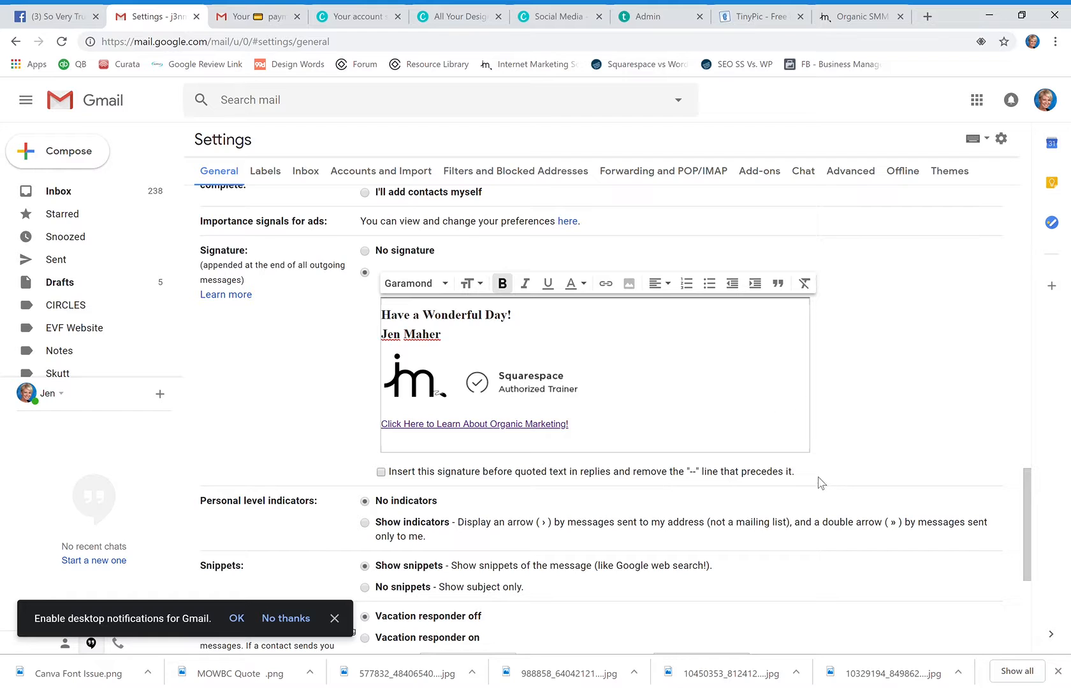
{"action": "left_click_drag", "start_coordinate": [1029, 485], "coordinate": [1050, 577]}
{"action": "left_click", "coordinate": [580, 578]}
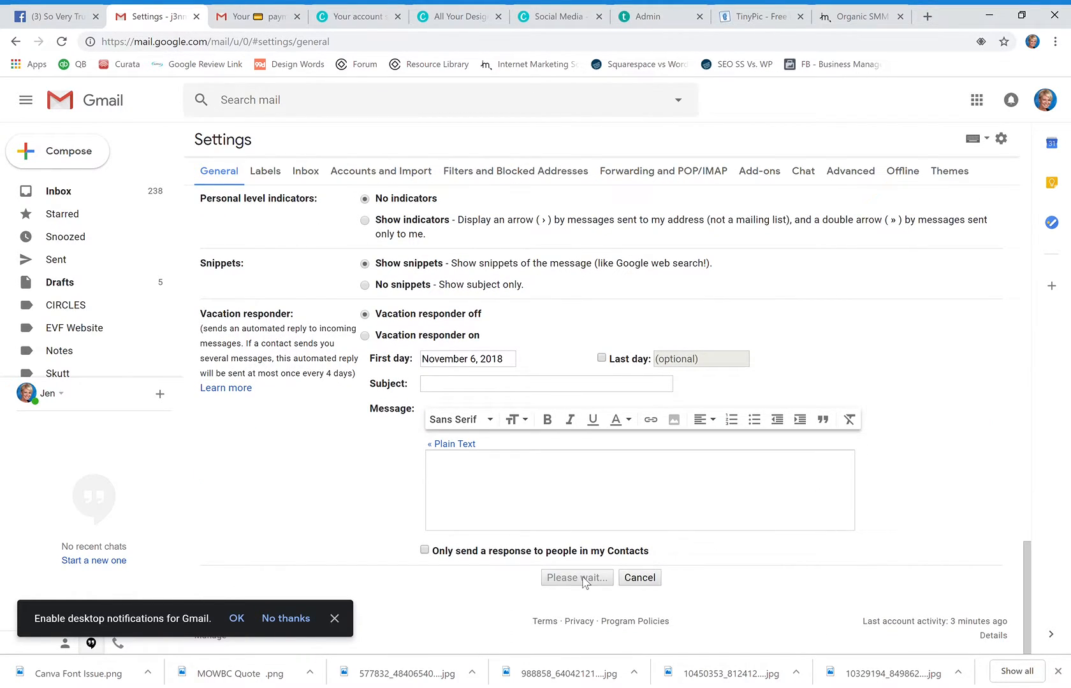